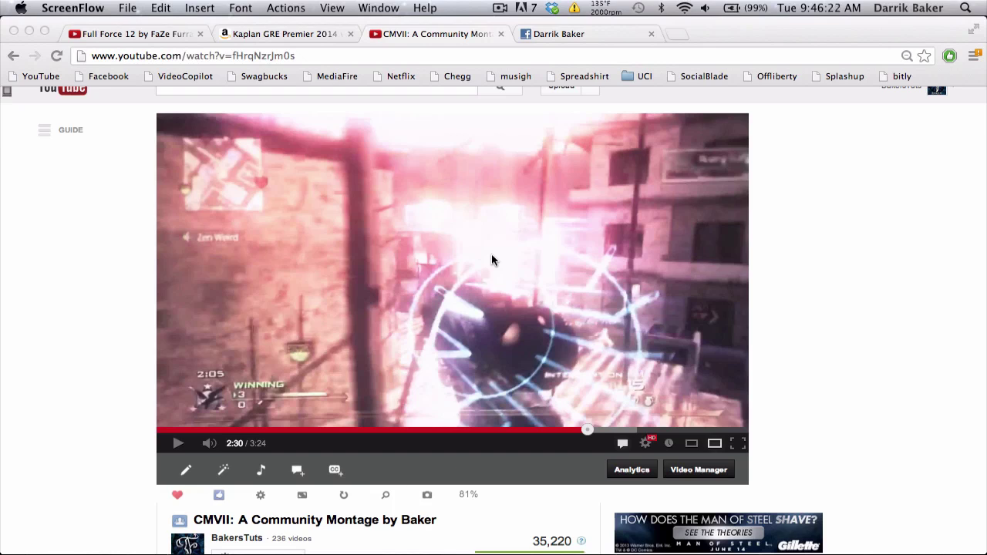
Replay the YouTube montage's fire transition from 2:29, then switch desktops to After Effects.
{"action": "scroll", "coordinate": [832, 279], "scroll_direction": "up", "scroll_amount": 2}
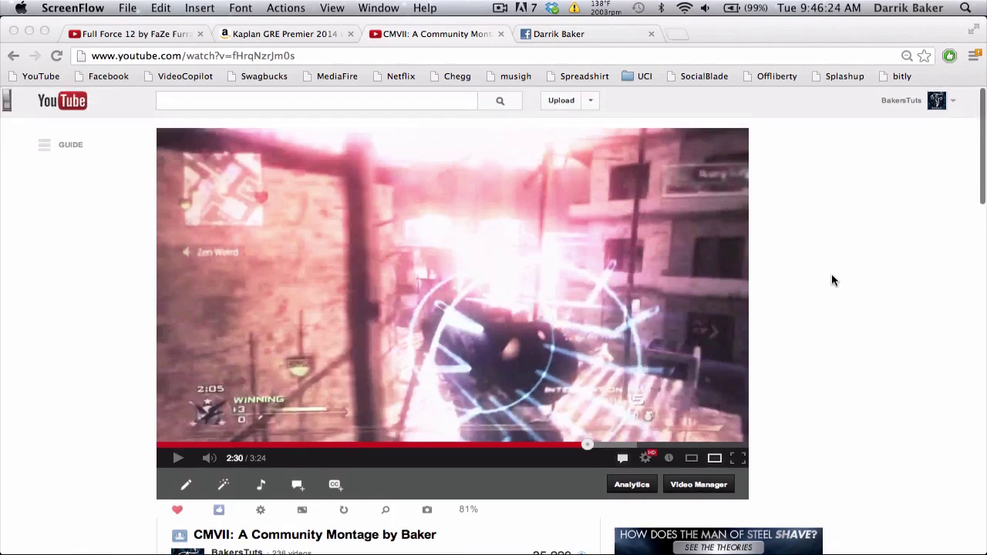
{"action": "left_click", "coordinate": [590, 306]}
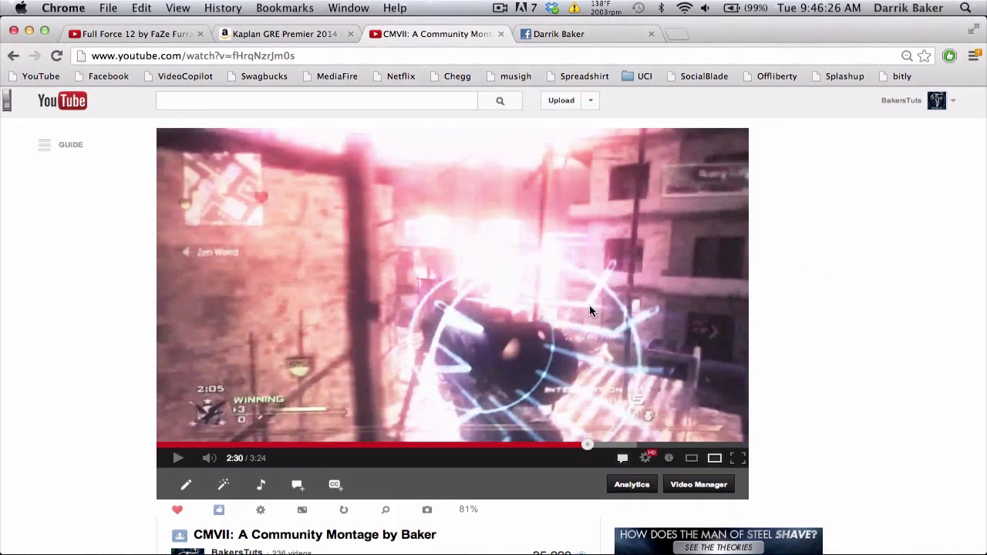
{"action": "left_click", "coordinate": [660, 310]}
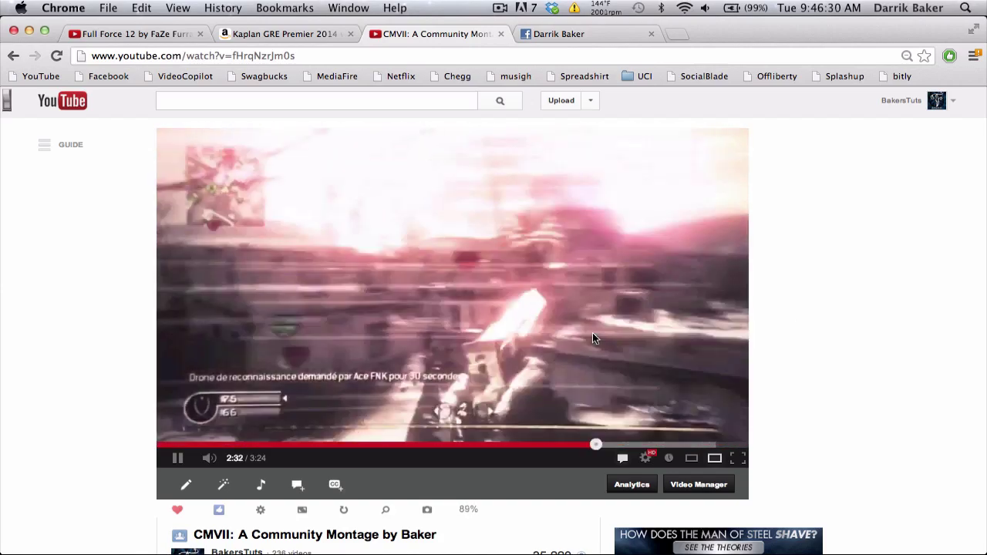
{"action": "left_click", "coordinate": [603, 423]}
{"action": "left_click", "coordinate": [586, 444]}
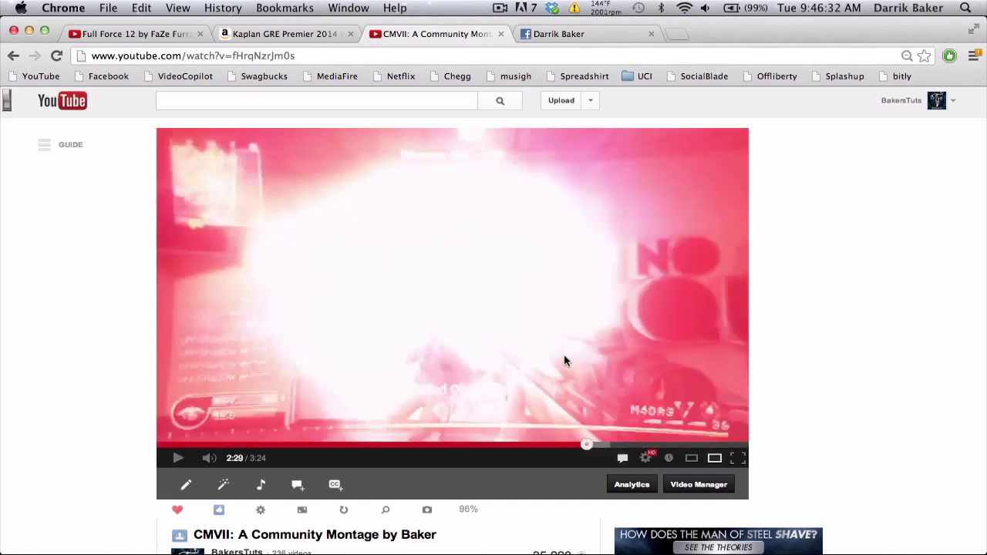
{"action": "left_click", "coordinate": [605, 350]}
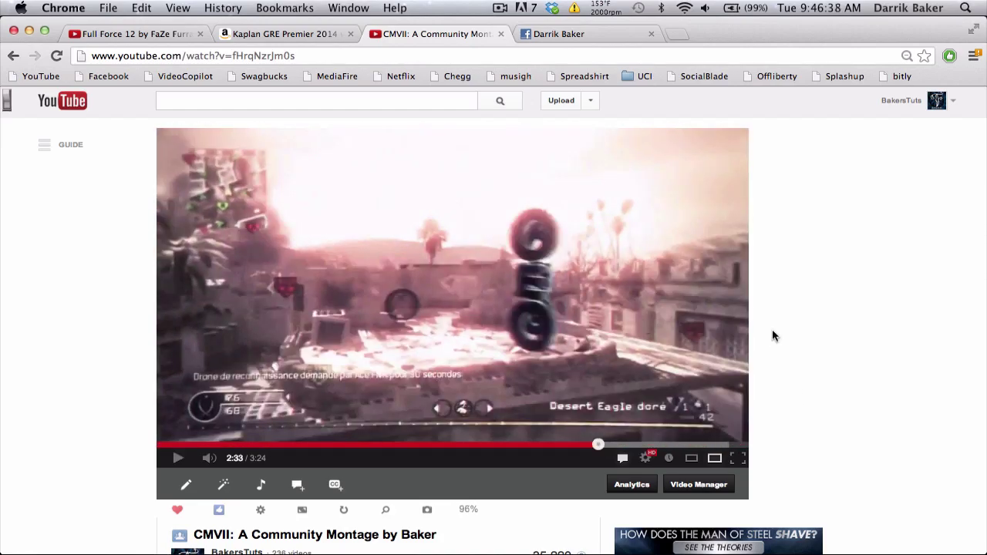
{"action": "key", "text": "ctrl+Right"}
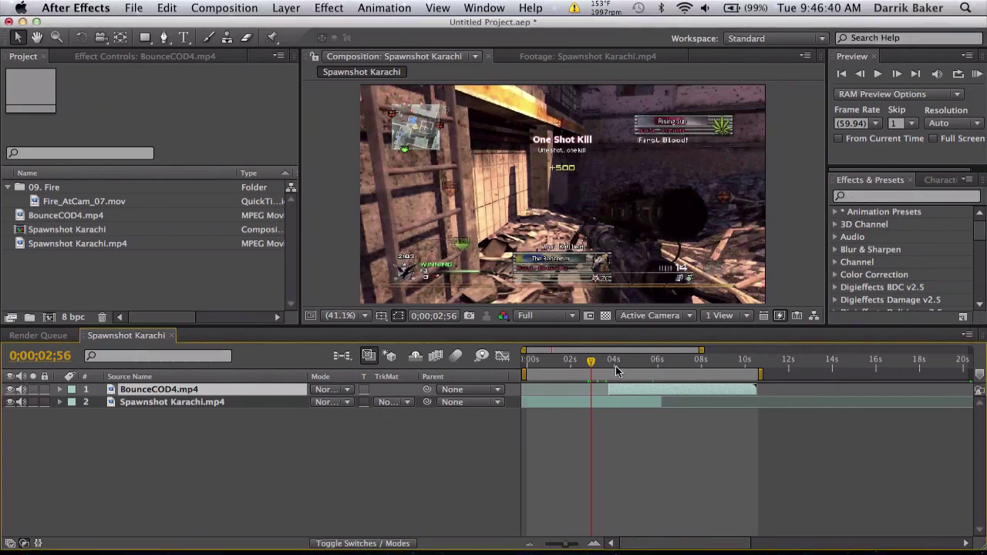
Scrub the comp time to 0;00;03;32 where the clips meet and select Fire_AtCam_07.mov.
{"action": "left_click", "coordinate": [606, 362]}
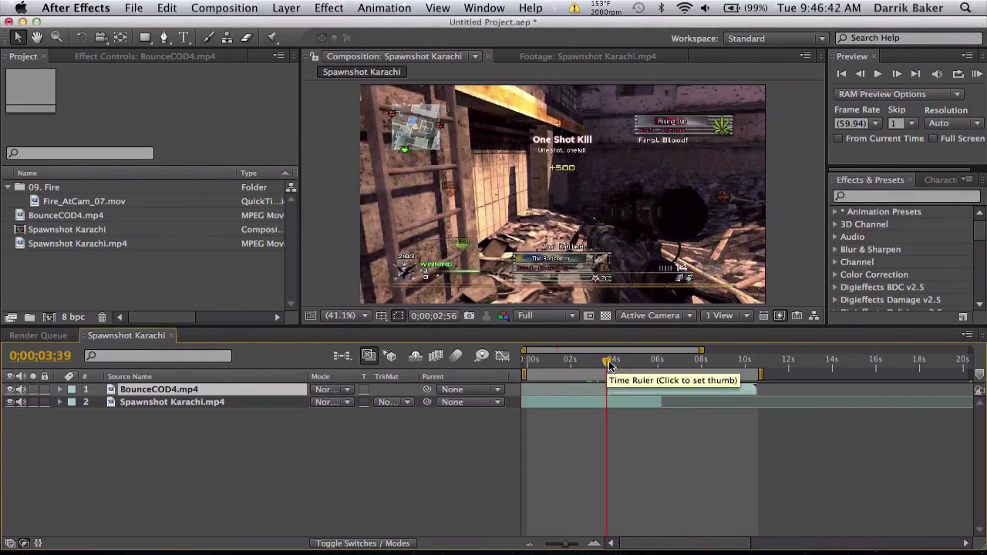
{"action": "left_click", "coordinate": [613, 363]}
{"action": "mouse_move", "coordinate": [613, 363]}
{"action": "left_mouse_down"}
{"action": "mouse_move", "coordinate": [644, 364]}
{"action": "mouse_move", "coordinate": [603, 364]}
{"action": "left_mouse_up"}
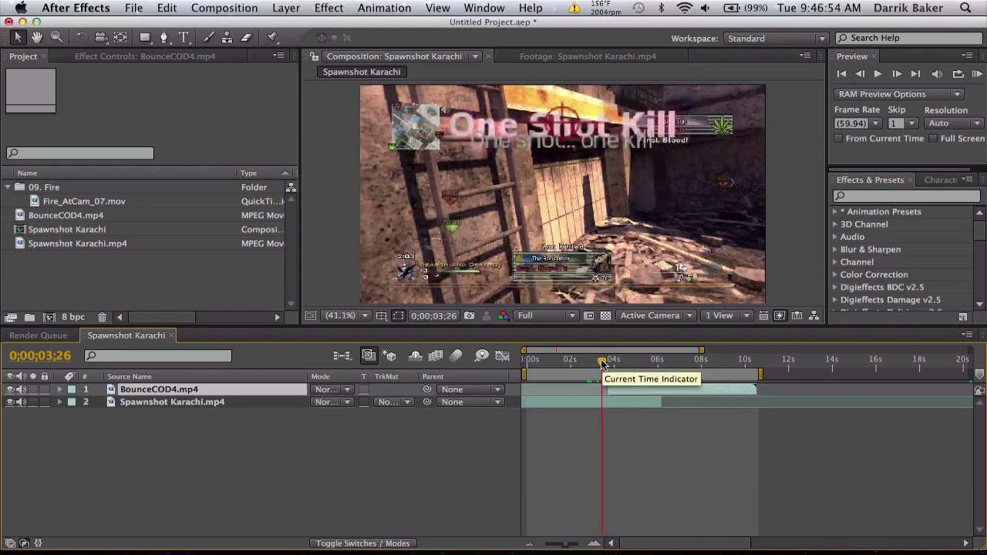
{"action": "left_click_drag", "start_coordinate": [602, 364], "coordinate": [605, 364]}
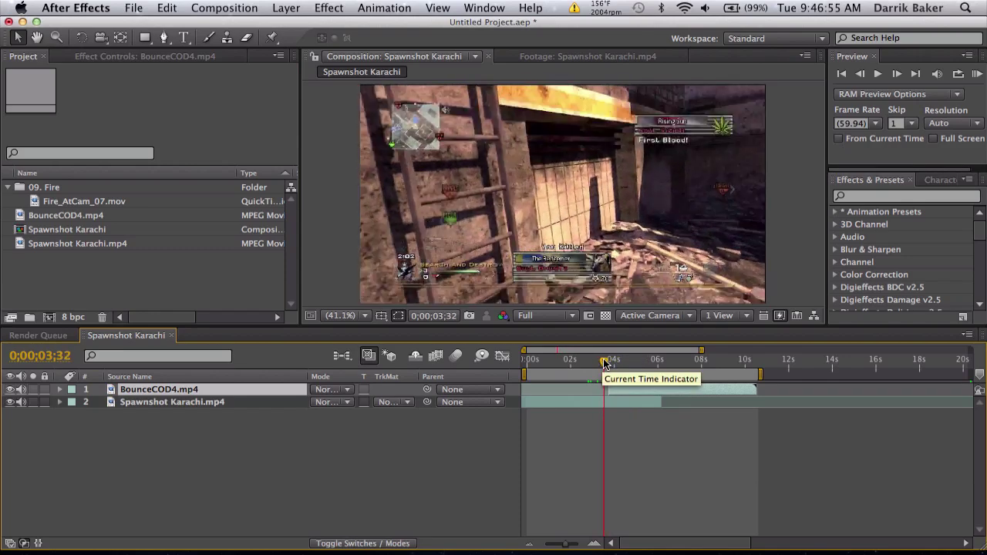
{"action": "left_click", "coordinate": [85, 202]}
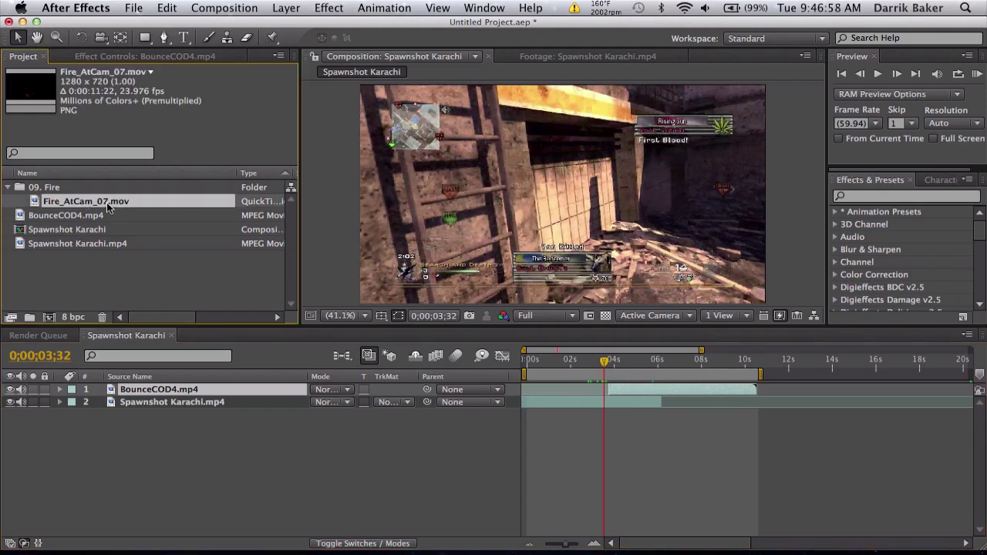
Preview Fire_AtCam_07.mov, then add it to the comp as the top layer, starting slightly later.
{"action": "double_click", "coordinate": [108, 205]}
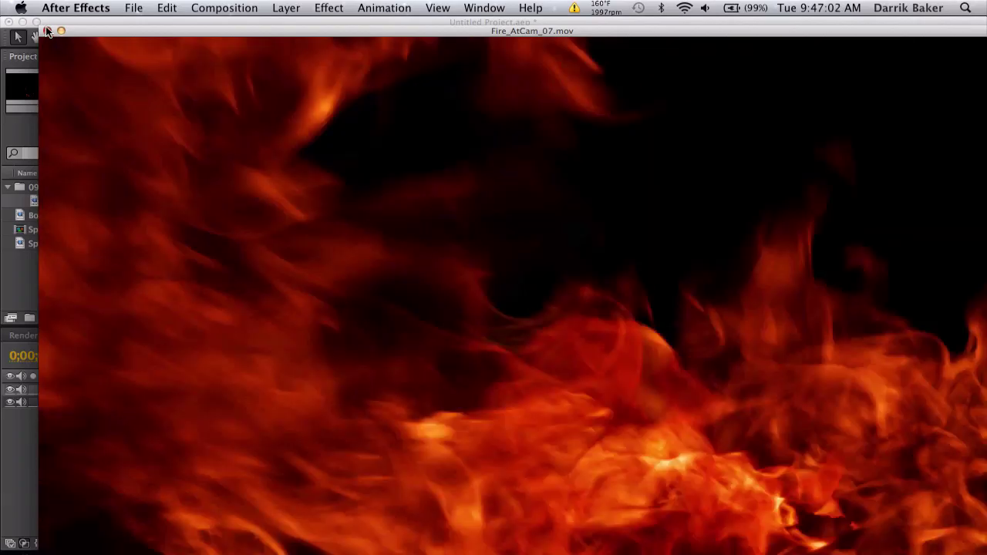
{"action": "left_click", "coordinate": [47, 31]}
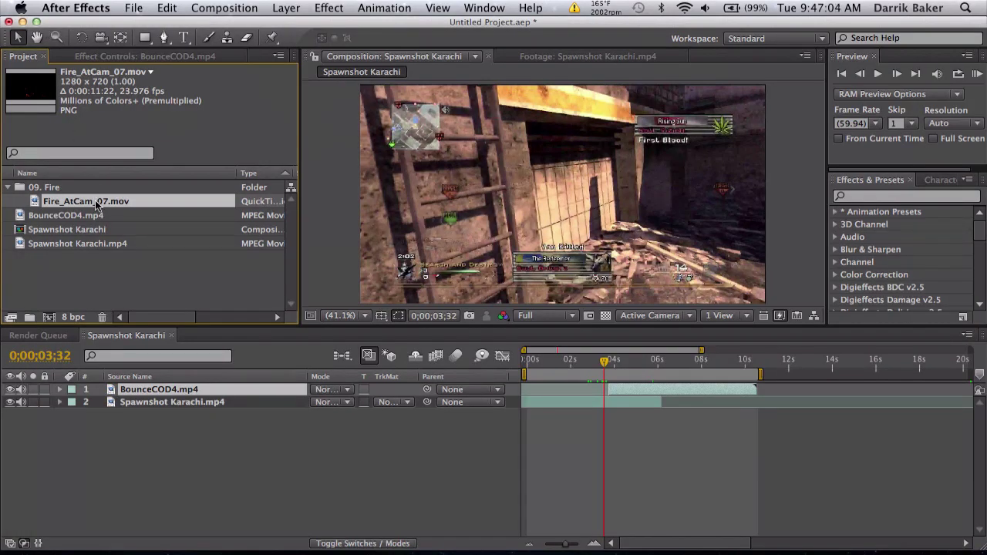
{"action": "left_click_drag", "start_coordinate": [96, 204], "coordinate": [247, 393]}
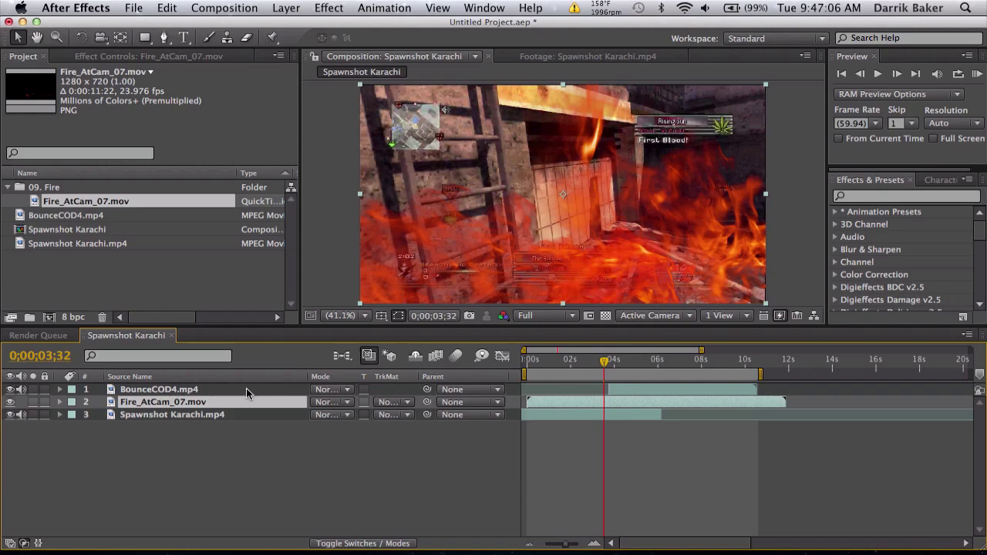
{"action": "left_click_drag", "start_coordinate": [181, 402], "coordinate": [194, 386]}
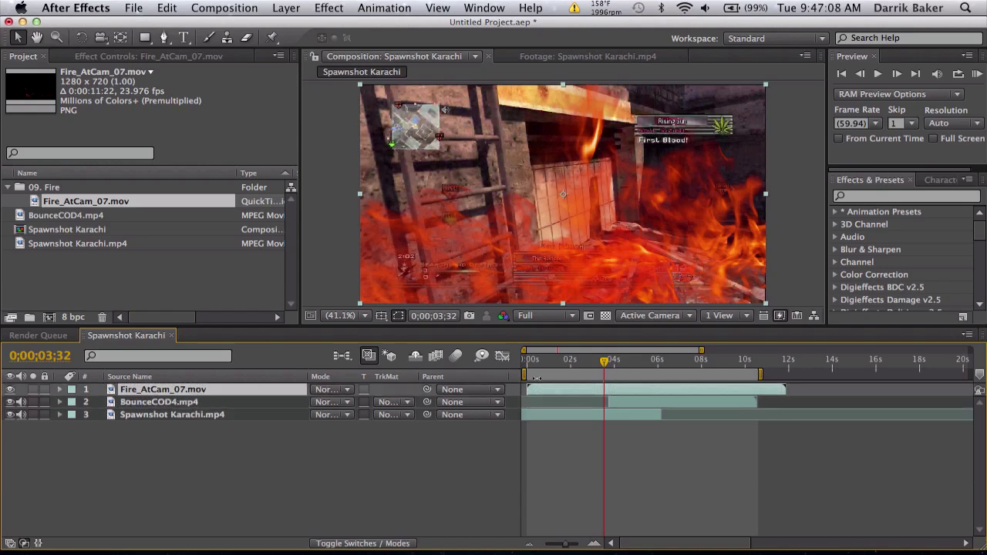
{"action": "left_click_drag", "start_coordinate": [552, 393], "coordinate": [558, 393]}
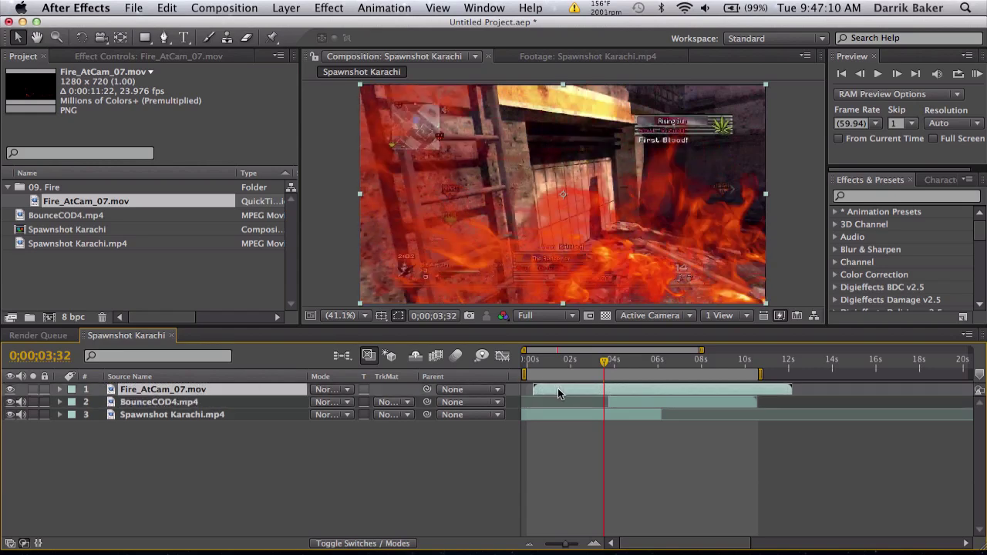
Select the fire footage in the Project panel and browse the Composition menu.
{"action": "left_click", "coordinate": [115, 201]}
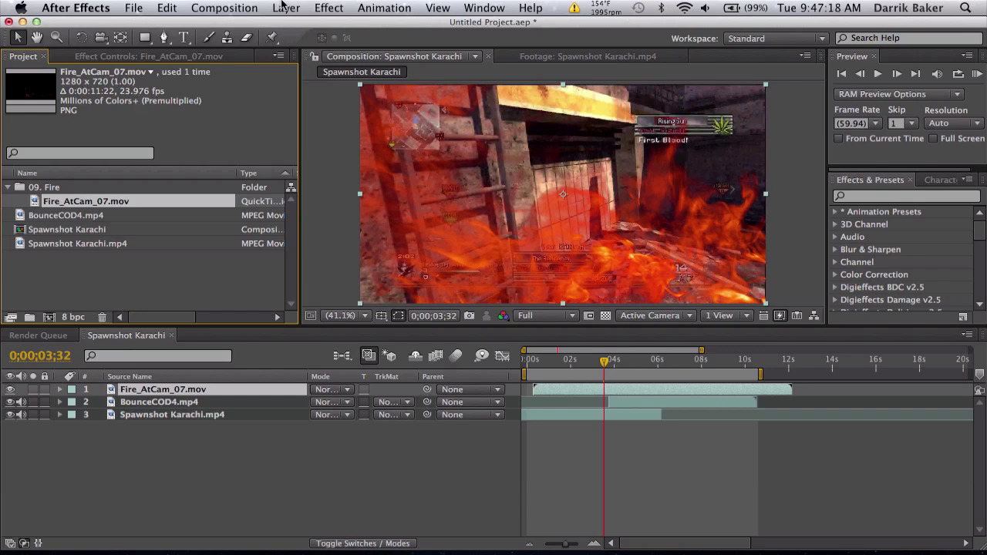
{"action": "left_click", "coordinate": [253, 6]}
{"action": "left_click", "coordinate": [248, 6]}
Conform Fire_AtCam_07.mov to 29.97 fps in Interpret Footage, shortening it to 0;00;09;16.
{"action": "right_click", "coordinate": [115, 202]}
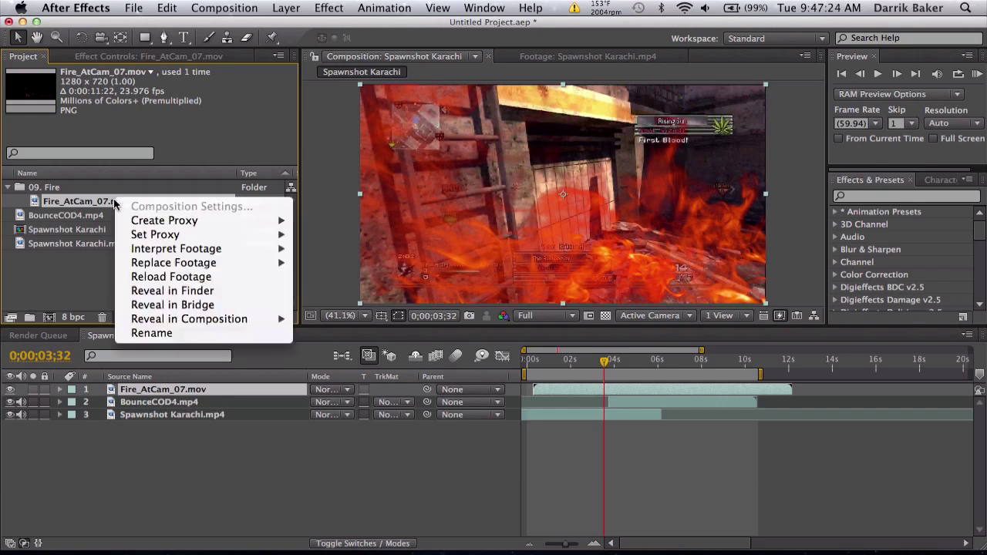
{"action": "mouse_move", "coordinate": [239, 250]}
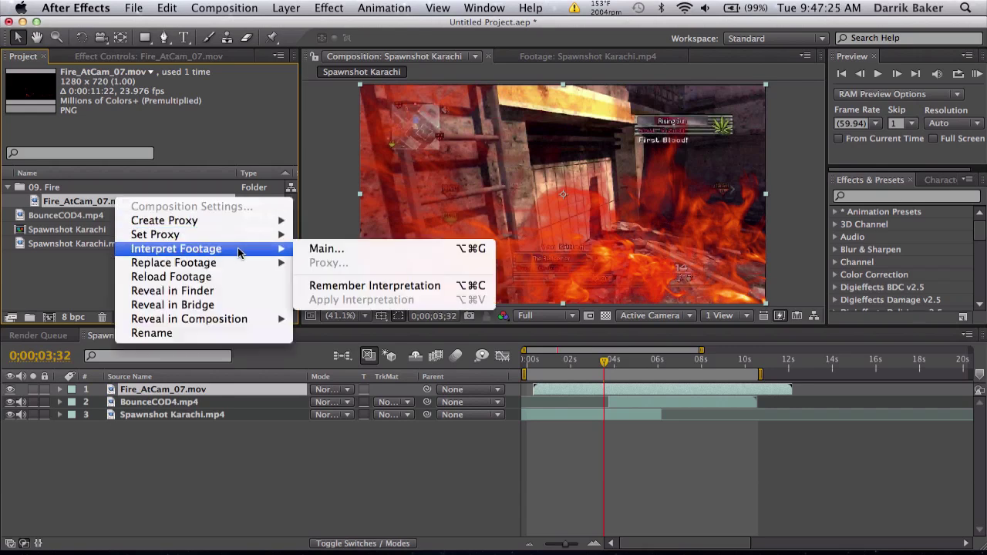
{"action": "left_click", "coordinate": [324, 250]}
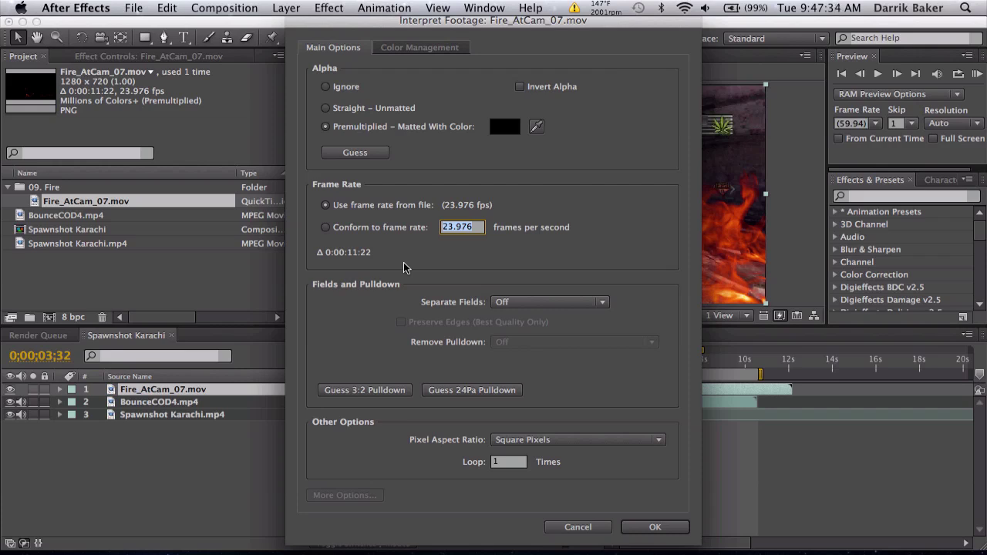
{"action": "type", "text": "2"}
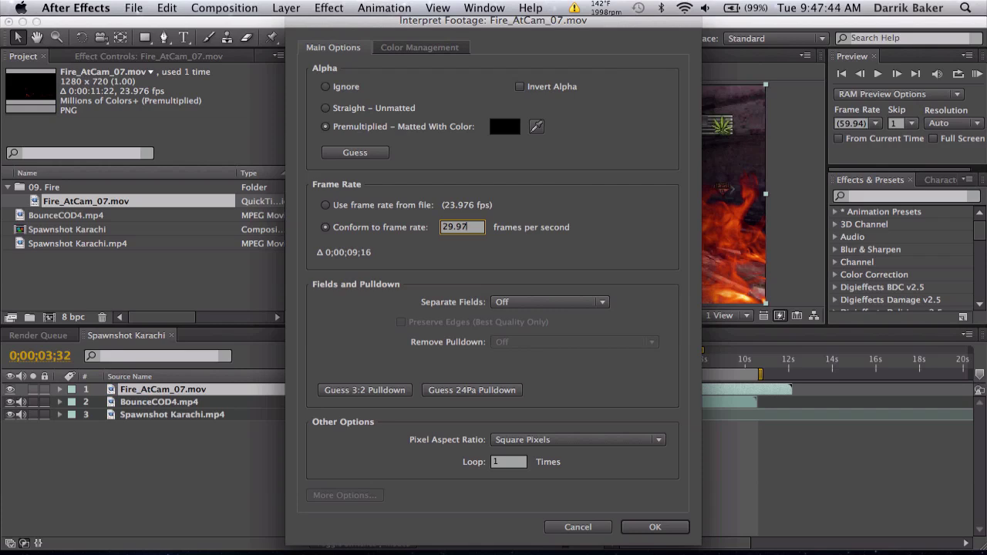
{"action": "left_click", "coordinate": [655, 526]}
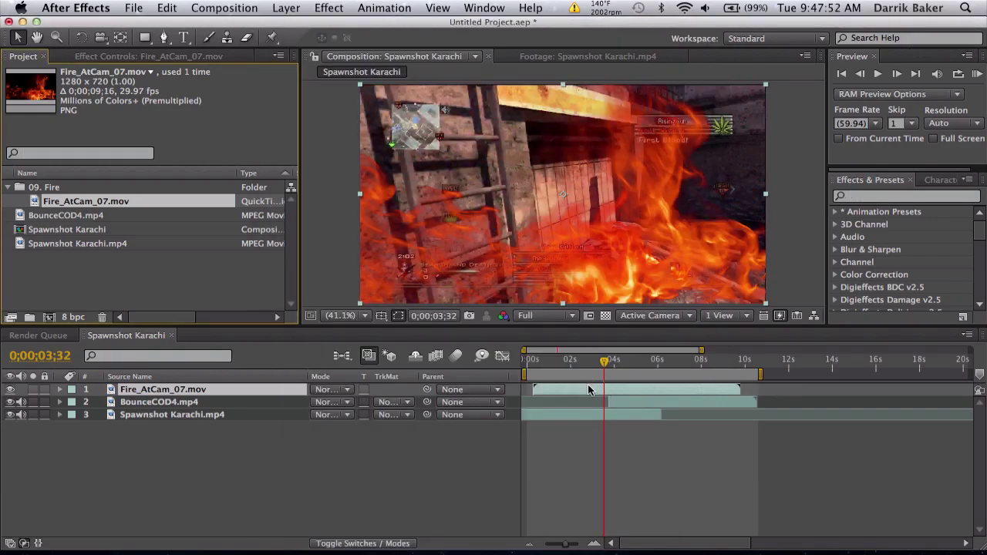
Start the fire layer about 2 seconds later and shift it down and right in the frame.
{"action": "left_click_drag", "start_coordinate": [588, 389], "coordinate": [573, 365]}
{"action": "key", "text": "equal"}
{"action": "key", "text": "equal"}
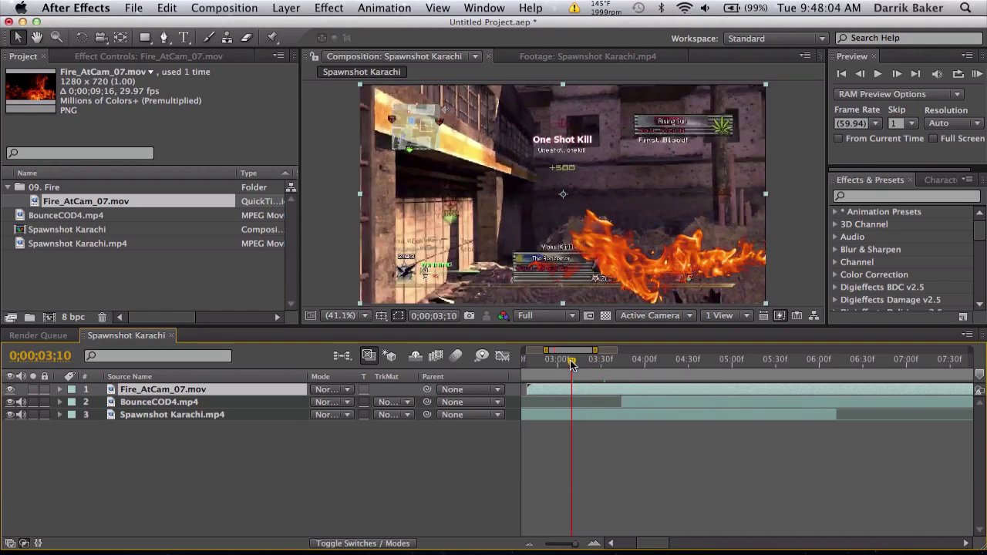
{"action": "left_click_drag", "start_coordinate": [569, 363], "coordinate": [526, 381]}
{"action": "left_click_drag", "start_coordinate": [660, 258], "coordinate": [697, 320]}
{"action": "left_click_drag", "start_coordinate": [563, 361], "coordinate": [634, 360]}
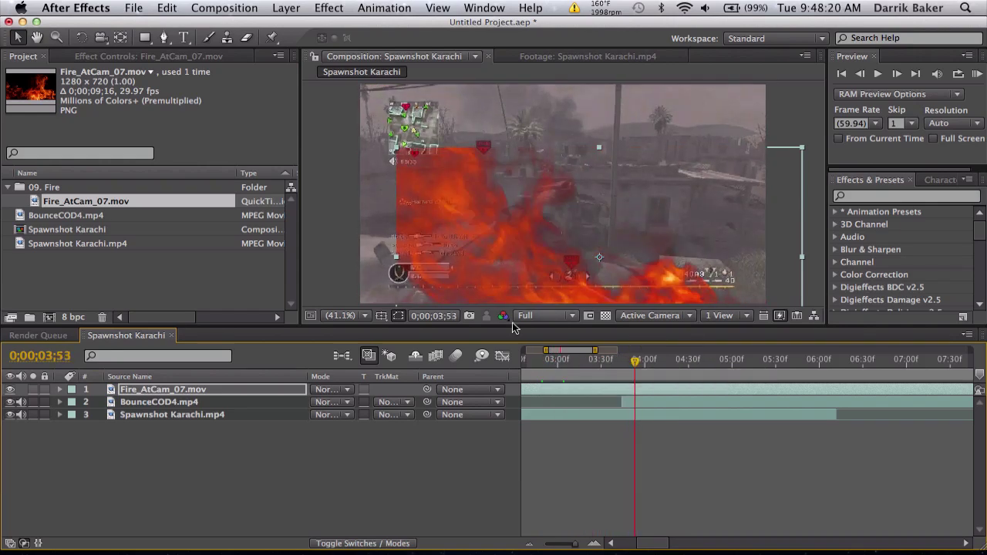
Scale the fire layer to 118%, move it up, and scrub to check its coverage.
{"action": "key", "text": "s"}
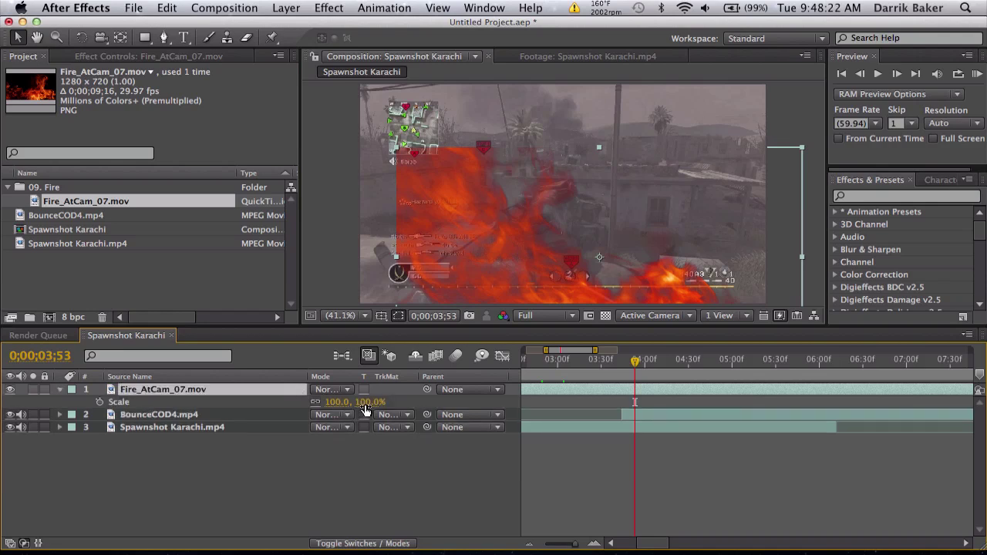
{"action": "left_click_drag", "start_coordinate": [359, 401], "coordinate": [378, 402]}
{"action": "left_click_drag", "start_coordinate": [553, 263], "coordinate": [554, 219]}
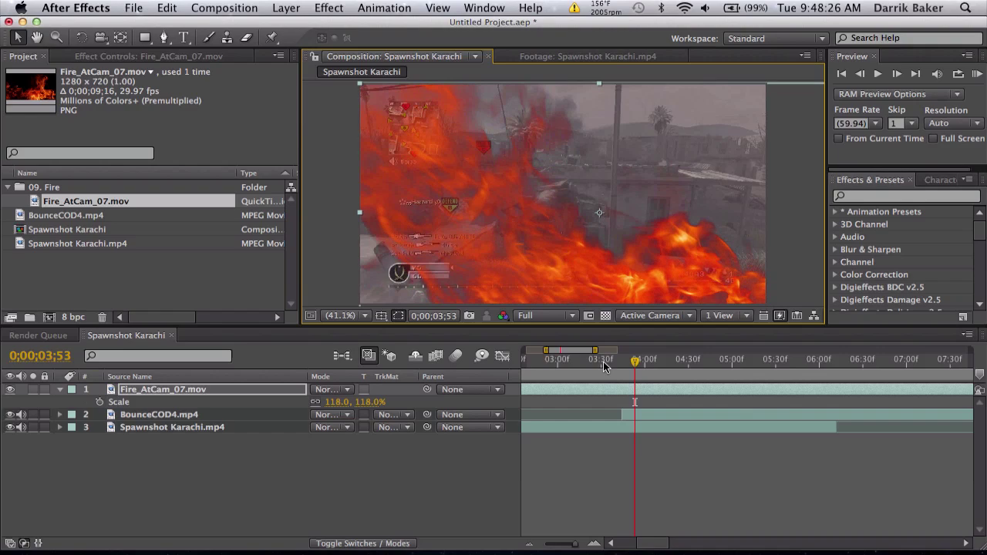
{"action": "key", "text": "minus"}
{"action": "left_click_drag", "start_coordinate": [564, 361], "coordinate": [572, 387]}
{"action": "key", "text": "equal"}
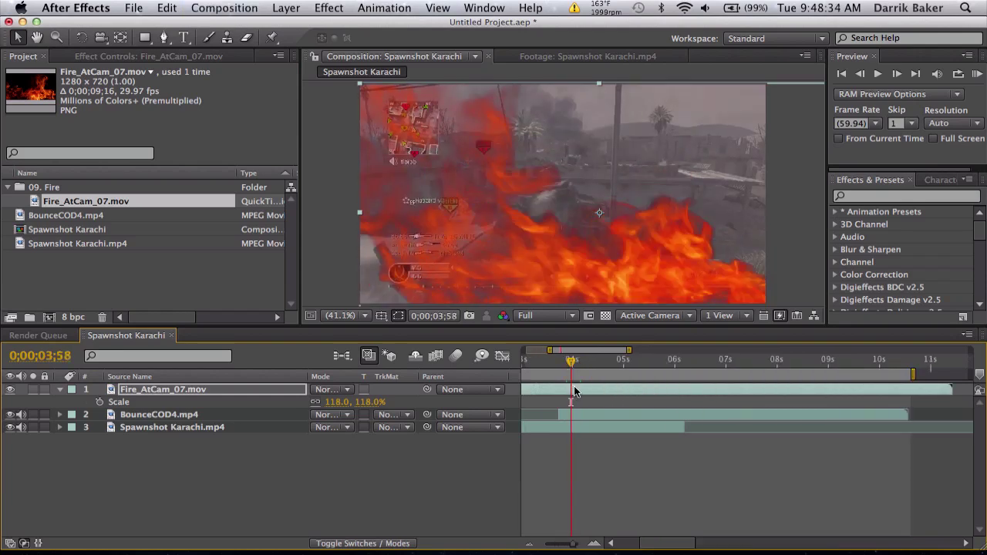
Keyframe the fire layer's Opacity from 100% at 0;00;03;58 to 0% at 0;00;04;25.
{"action": "key", "text": "t"}
{"action": "left_click", "coordinate": [99, 402]}
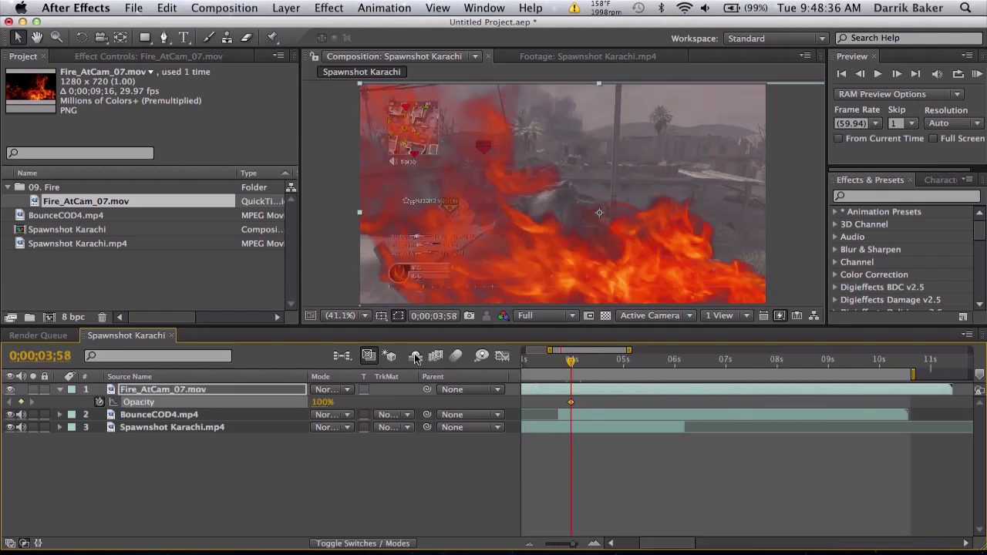
{"action": "left_click_drag", "start_coordinate": [585, 364], "coordinate": [594, 364]}
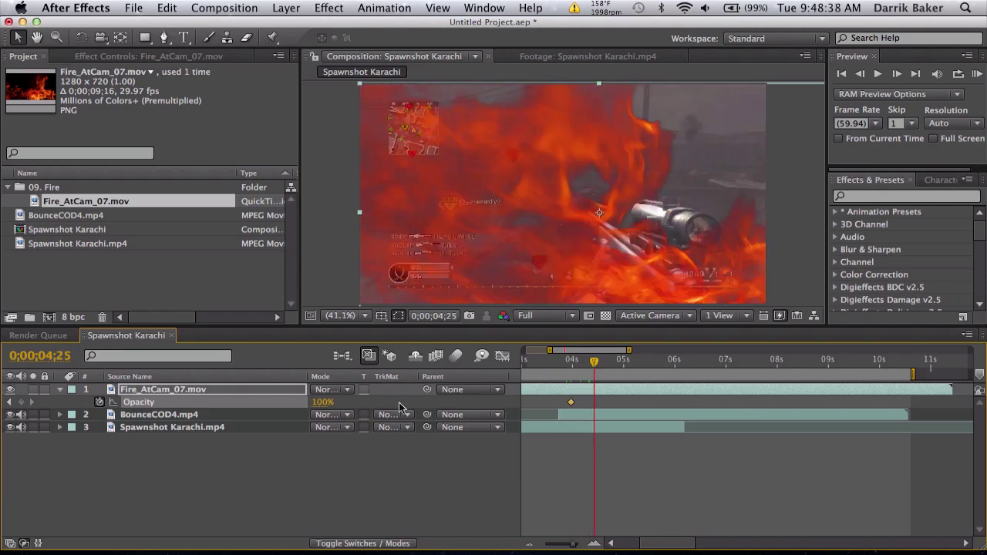
{"action": "left_click_drag", "start_coordinate": [322, 401], "coordinate": [223, 398]}
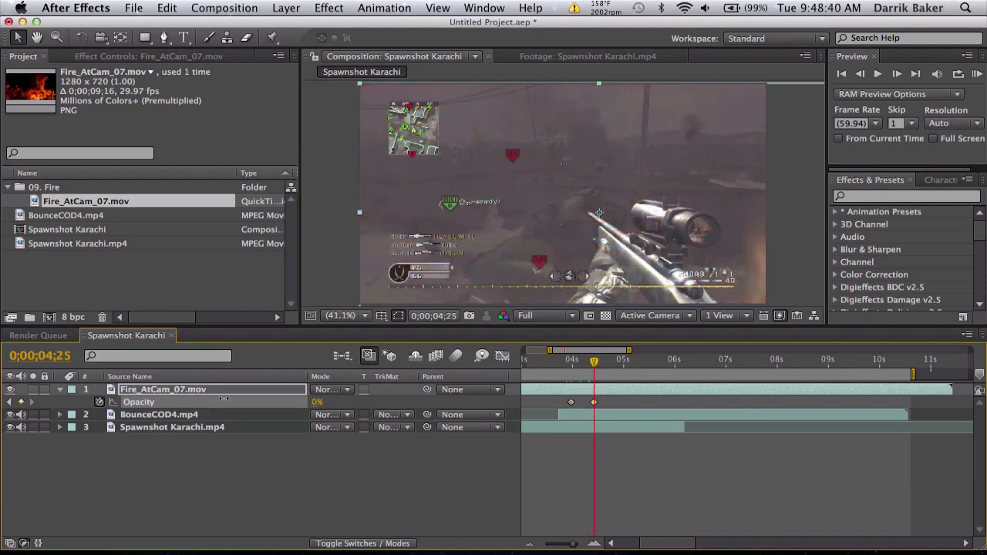
{"action": "key", "text": "minus"}
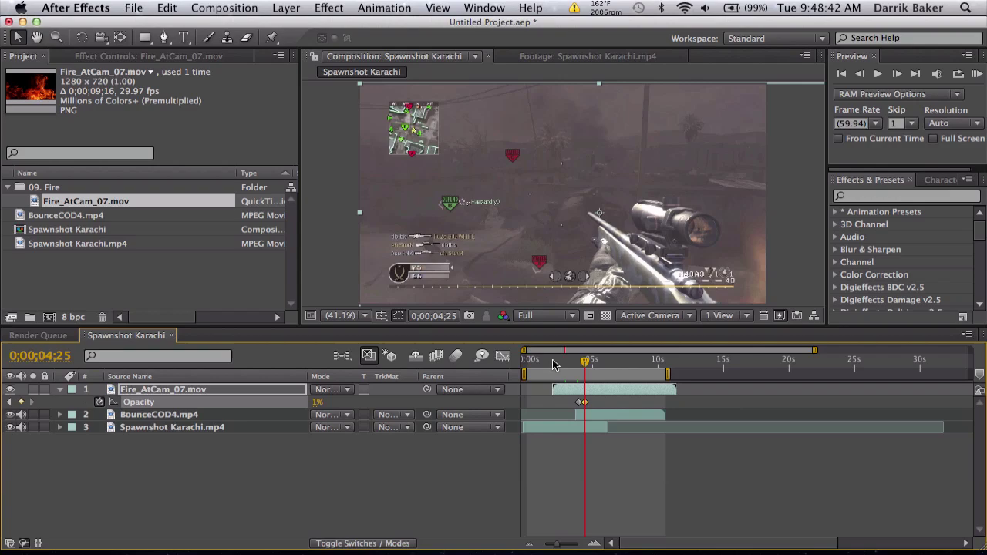
{"action": "left_click", "coordinate": [549, 365]}
{"action": "left_click_drag", "start_coordinate": [548, 365], "coordinate": [595, 357]}
Nudge the 0% fade-out keyframe slightly later and scrub to preview the fire fading.
{"action": "scroll", "coordinate": [596, 357], "scroll_direction": "up", "scroll_amount": 4}
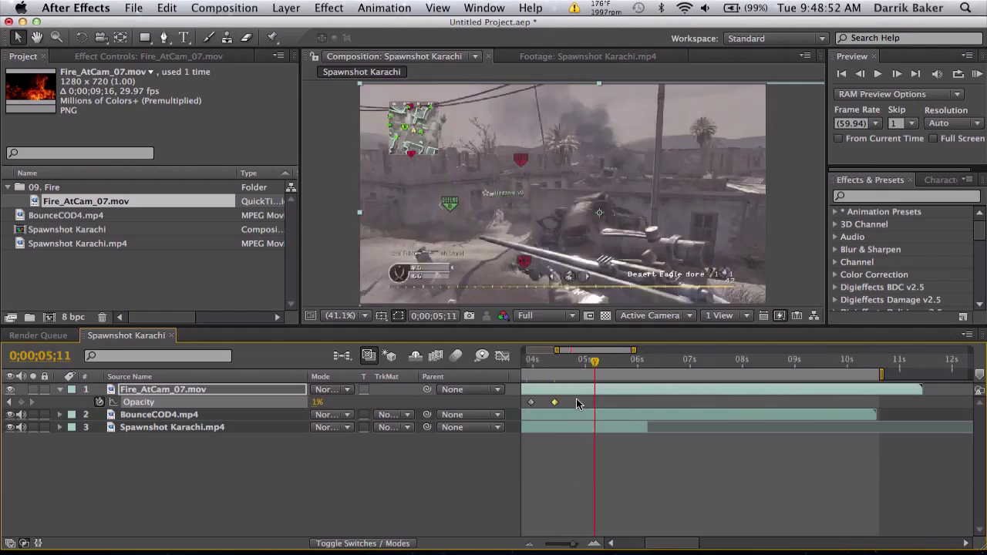
{"action": "left_click", "coordinate": [543, 401]}
{"action": "scroll", "coordinate": [544, 401], "scroll_direction": "left", "scroll_amount": 5}
{"action": "left_click_drag", "start_coordinate": [776, 396], "coordinate": [732, 405]}
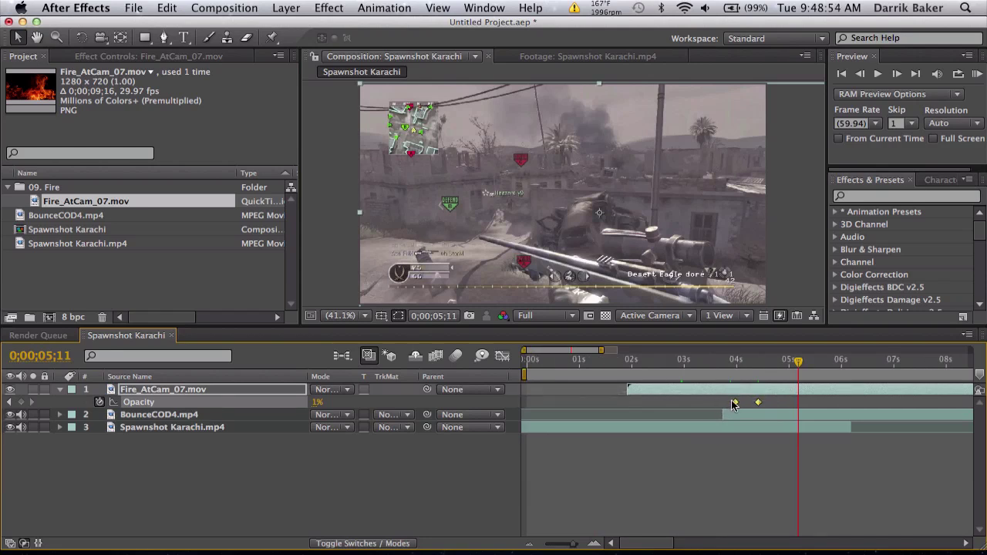
{"action": "key", "text": "super+z"}
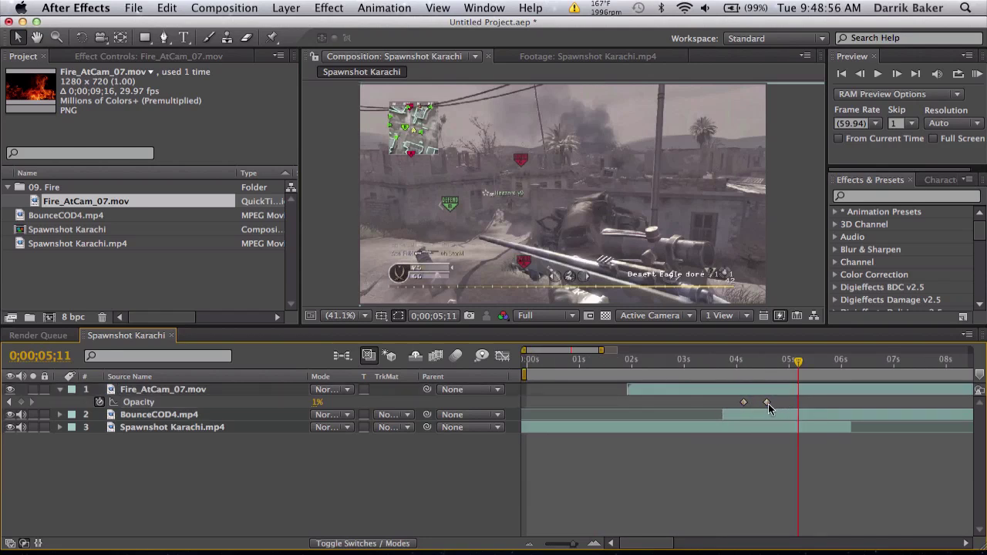
{"action": "left_click", "coordinate": [773, 402]}
{"action": "left_click_drag", "start_coordinate": [774, 403], "coordinate": [777, 404]}
{"action": "left_click", "coordinate": [765, 361]}
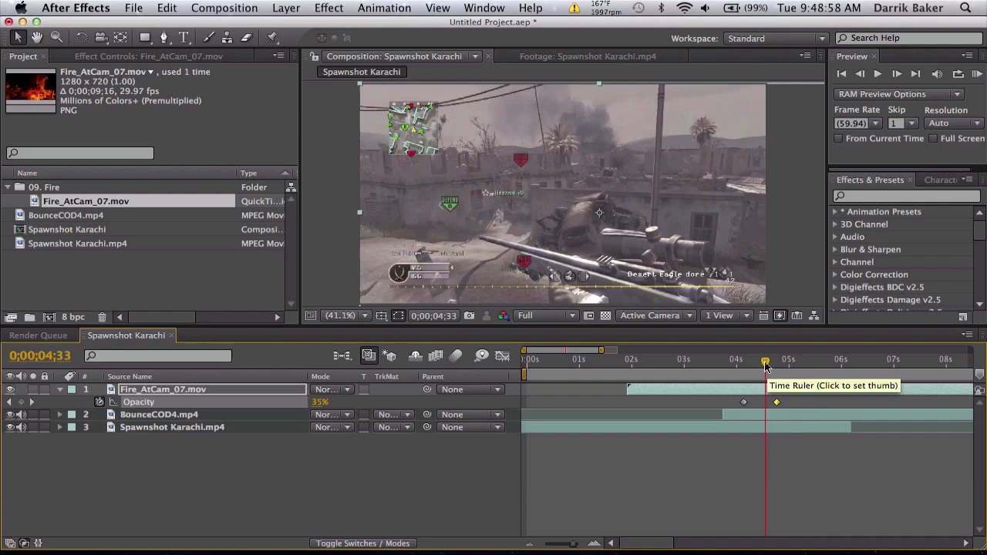
{"action": "left_click_drag", "start_coordinate": [765, 362], "coordinate": [701, 360]}
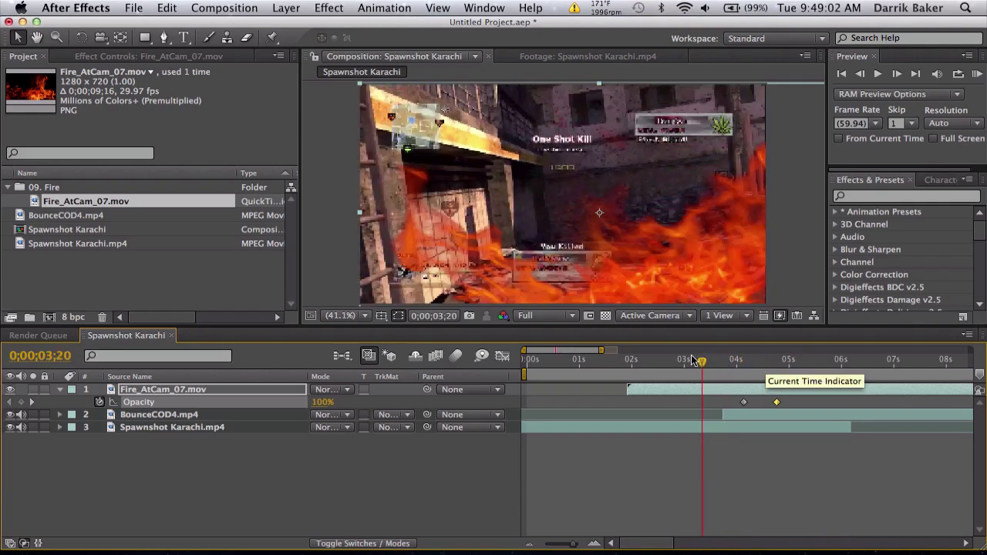
Set the fire layer's blend mode to Screen and scrub to preview the glowing flames.
{"action": "left_click", "coordinate": [330, 389]}
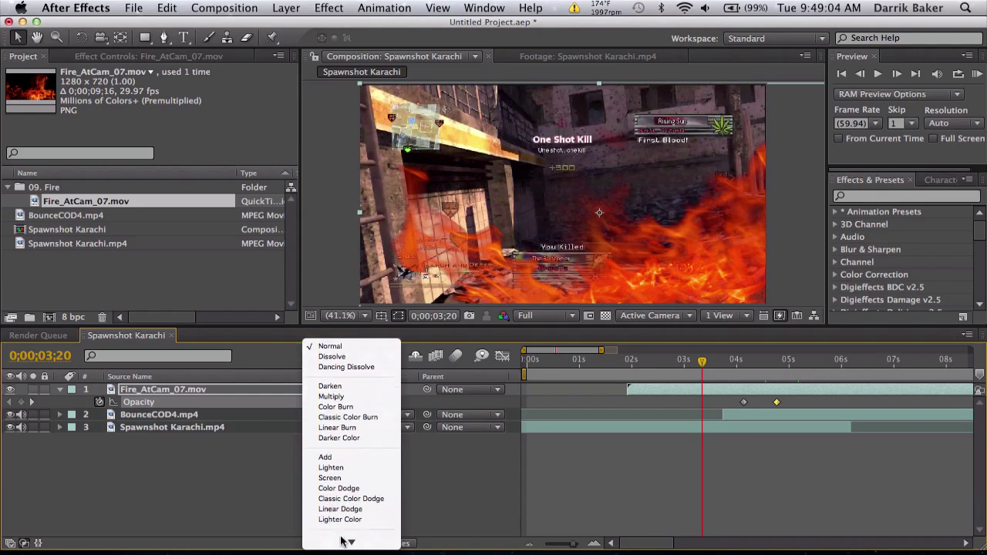
{"action": "left_click", "coordinate": [331, 467]}
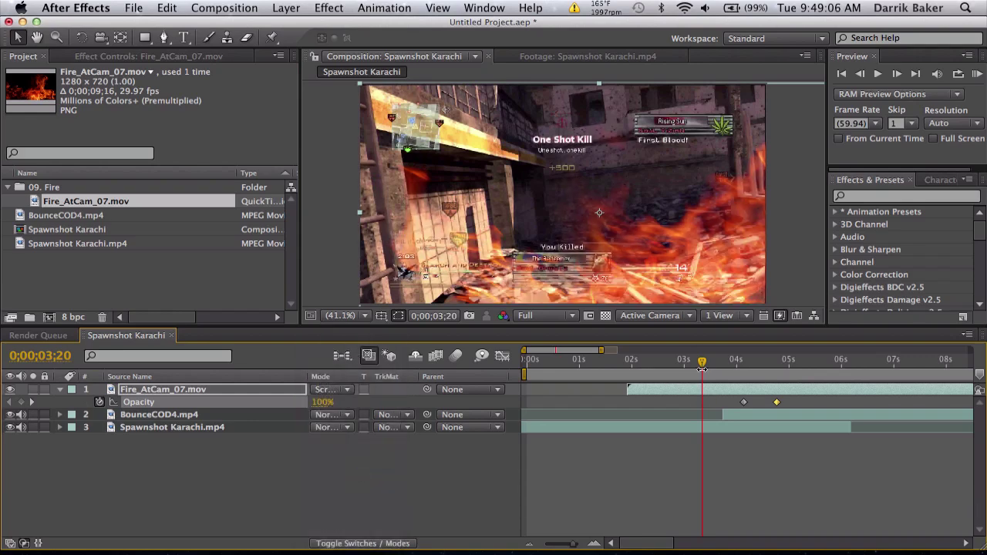
{"action": "left_click_drag", "start_coordinate": [655, 368], "coordinate": [752, 368]}
Fade BounceCOD4.mp4 in with Opacity keyframes from 0% at 0;00;03;44 to 100%.
{"action": "left_click", "coordinate": [738, 417]}
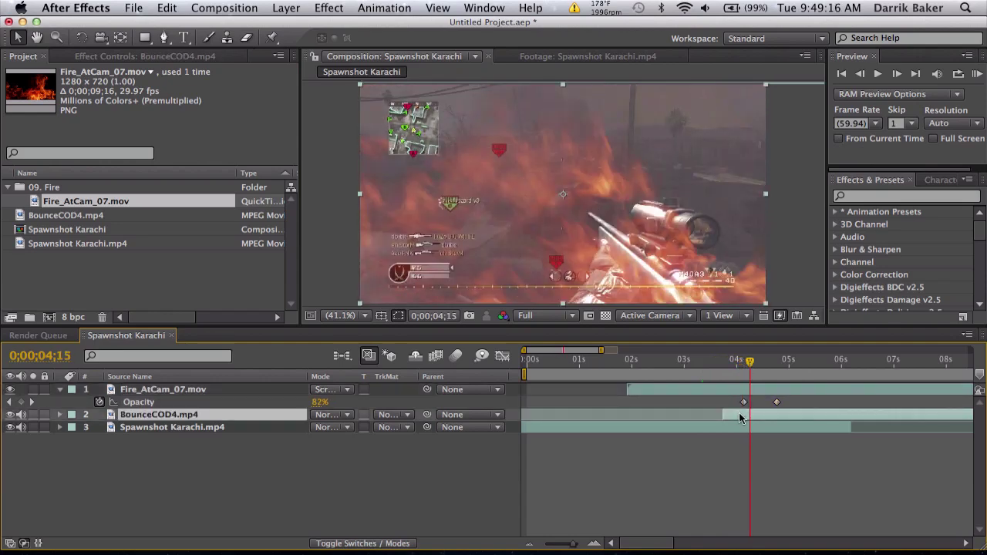
{"action": "key", "text": "t"}
{"action": "left_click", "coordinate": [98, 426]}
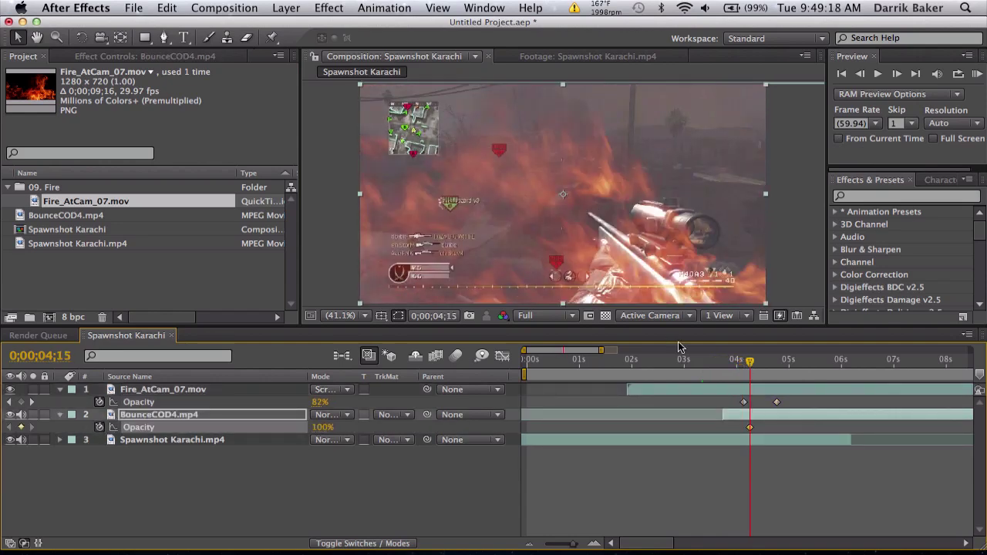
{"action": "left_click_drag", "start_coordinate": [719, 361], "coordinate": [723, 360]}
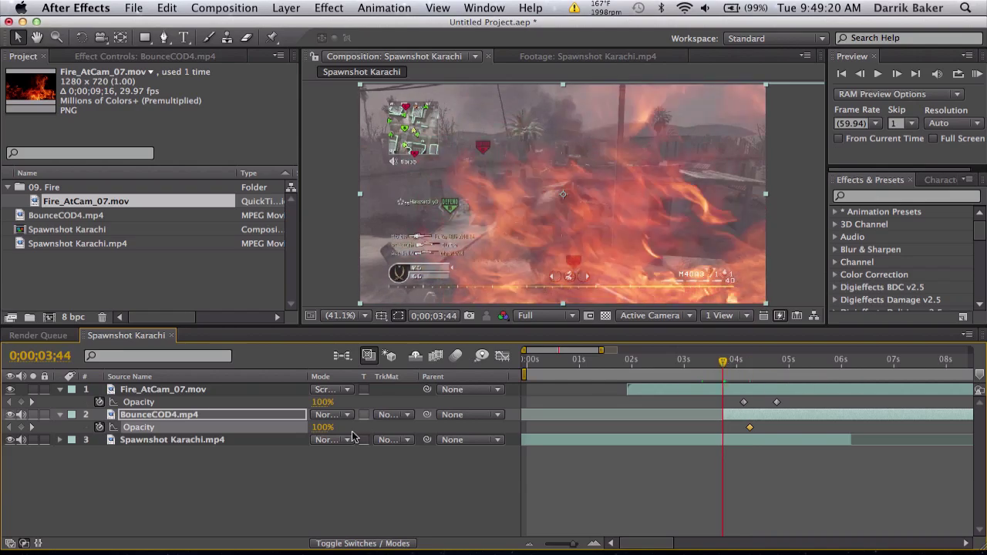
{"action": "left_click_drag", "start_coordinate": [316, 429], "coordinate": [227, 416]}
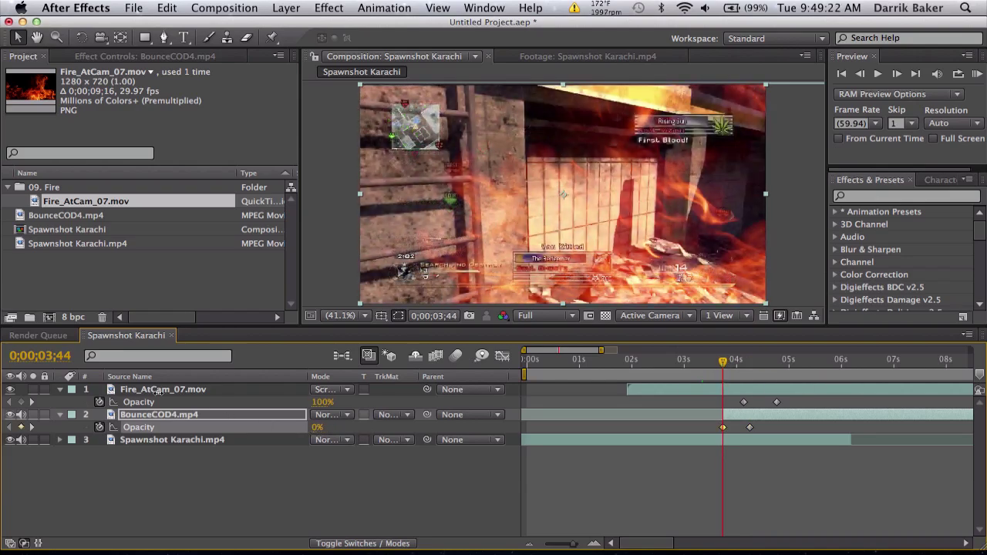
{"action": "left_click_drag", "start_coordinate": [700, 359], "coordinate": [758, 351]}
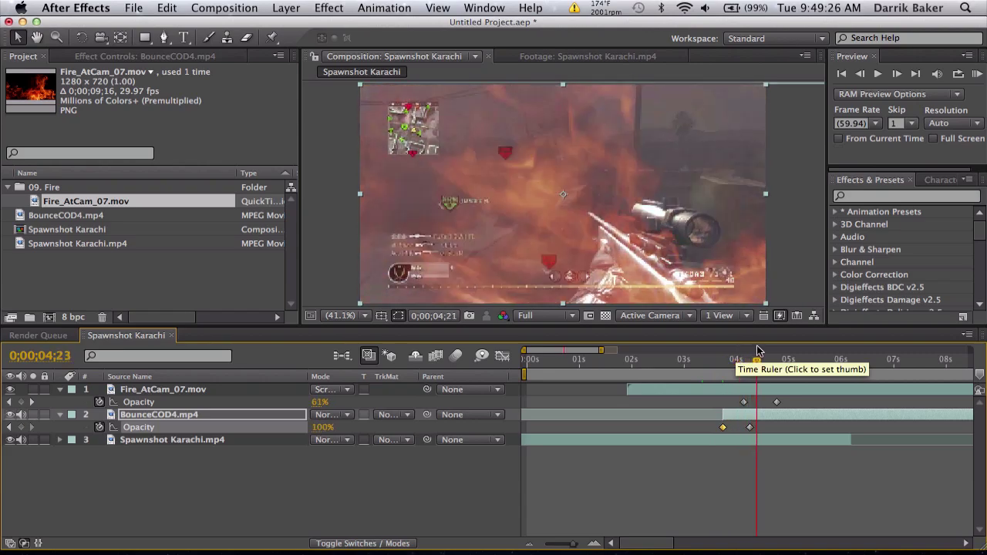
{"action": "key", "text": "minus"}
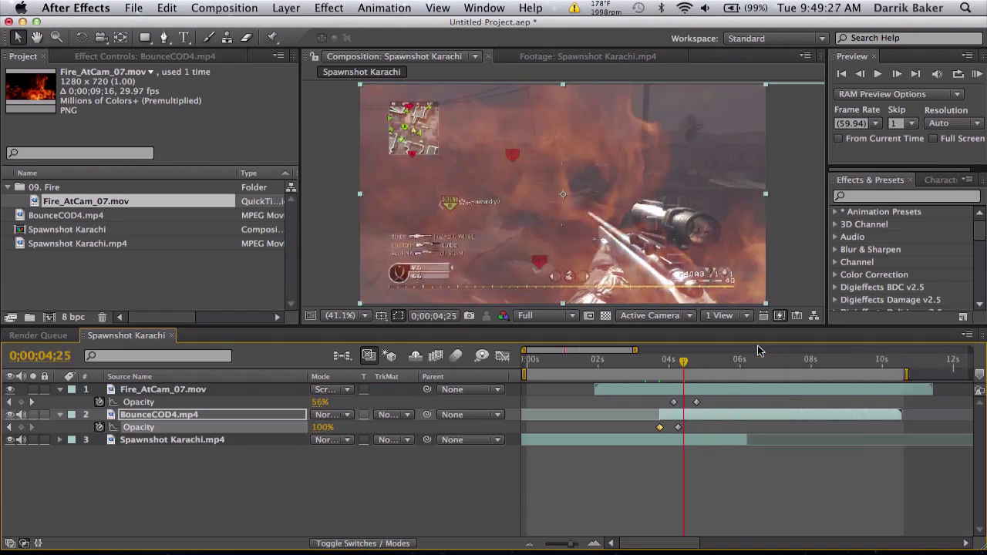
Add a new Adjustment Layer 1 and place it directly below the fire layer.
{"action": "left_click", "coordinate": [658, 361]}
{"action": "left_click", "coordinate": [283, 7]}
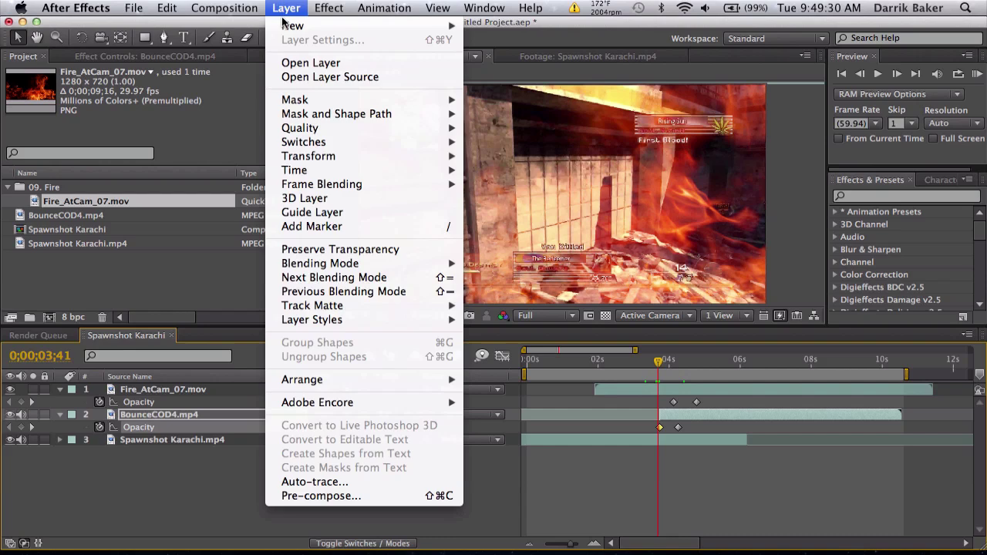
{"action": "mouse_move", "coordinate": [286, 27]}
{"action": "left_click", "coordinate": [520, 116]}
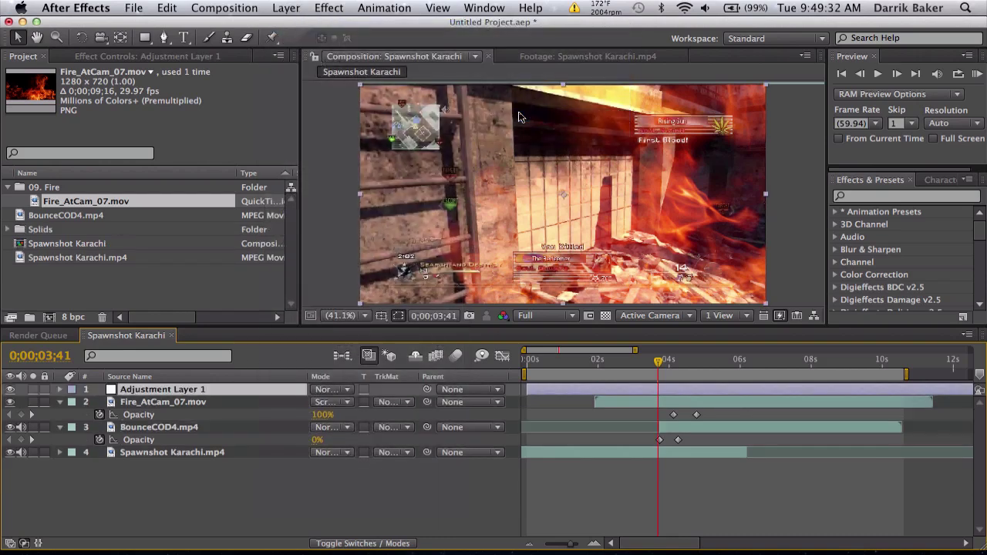
{"action": "left_click_drag", "start_coordinate": [191, 392], "coordinate": [191, 409]}
Apply Displacement Map to Adjustment Layer 1, mapped from Fire_AtCam_07.mov, with max horizontal displacement 123.0.
{"action": "left_click", "coordinate": [888, 198]}
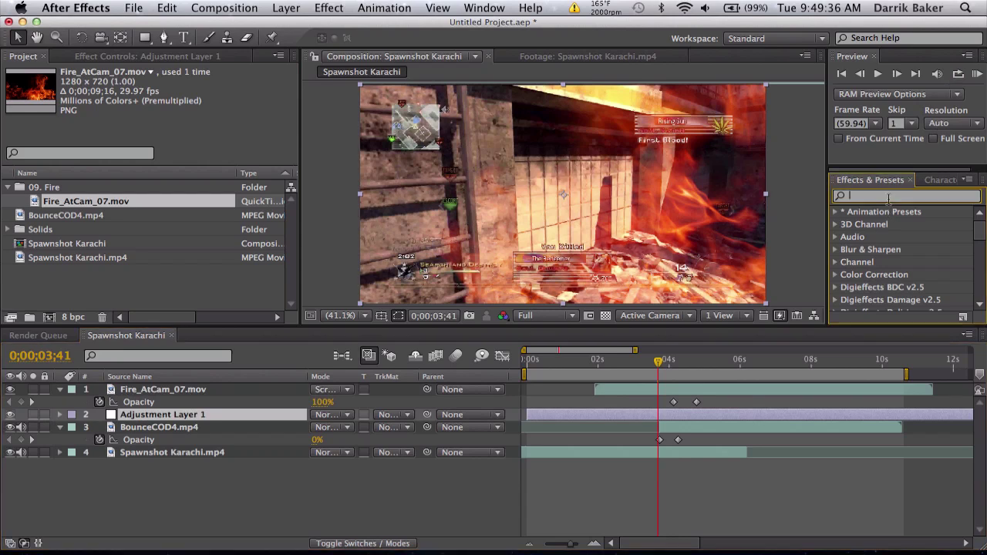
{"action": "type", "text": "displace"}
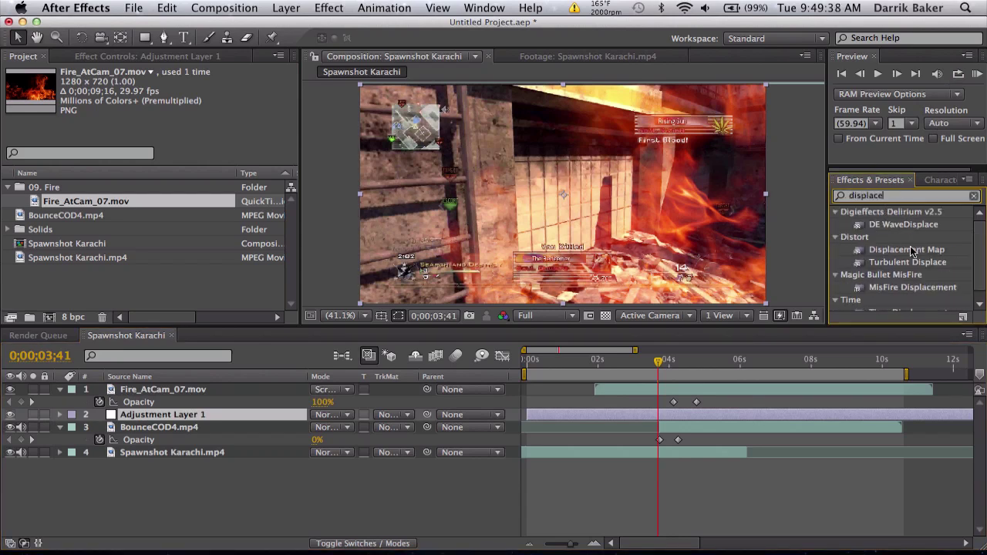
{"action": "left_click_drag", "start_coordinate": [912, 250], "coordinate": [660, 418]}
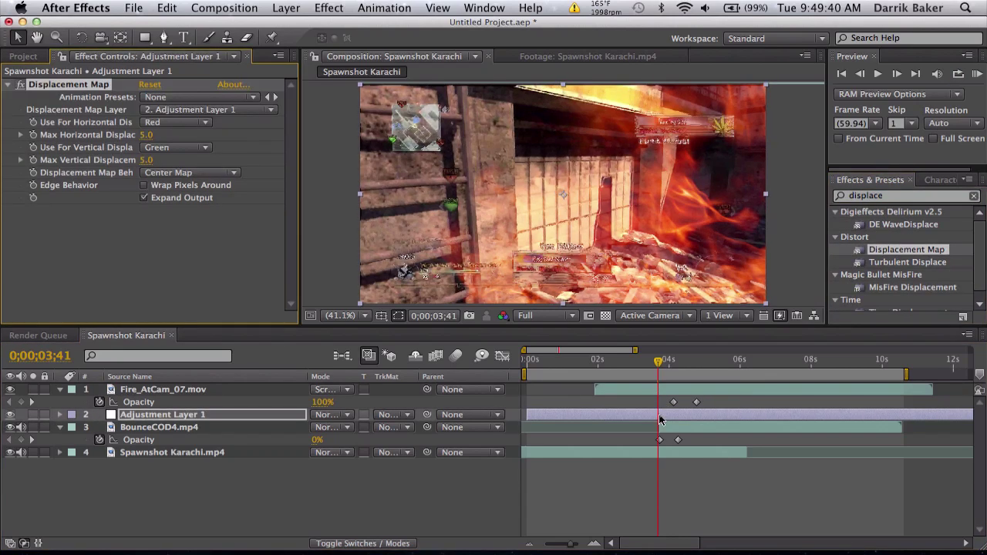
{"action": "left_click", "coordinate": [230, 110]}
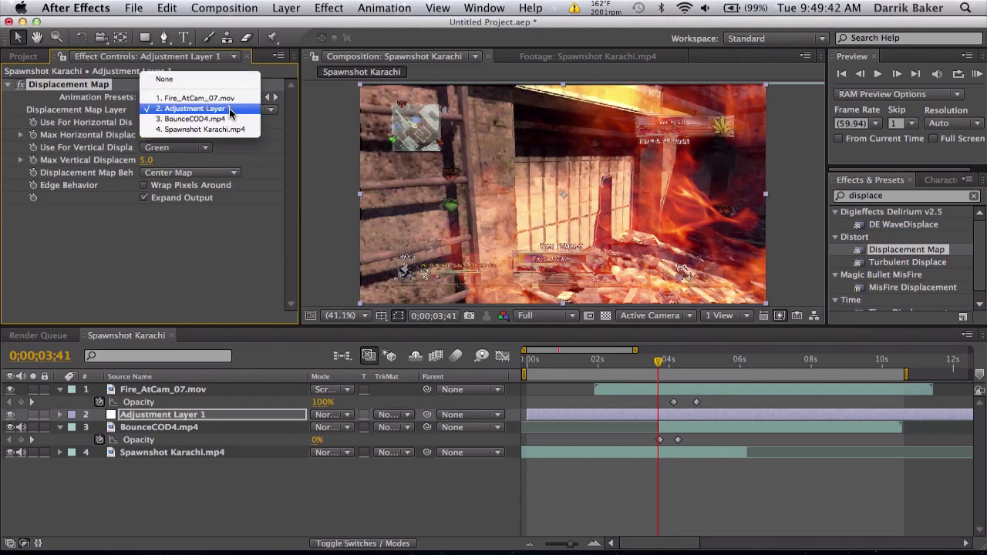
{"action": "left_click", "coordinate": [236, 99]}
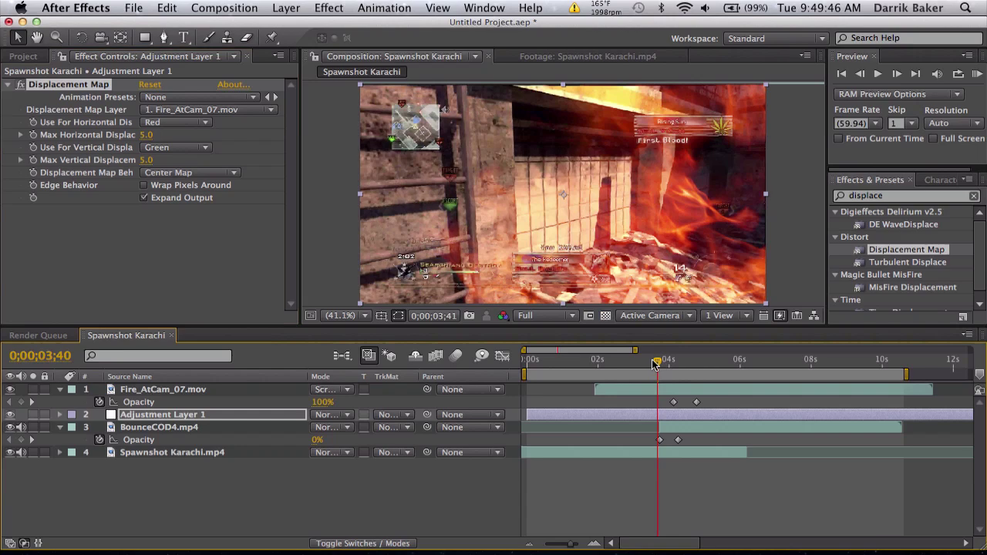
{"action": "left_click_drag", "start_coordinate": [657, 363], "coordinate": [633, 366]}
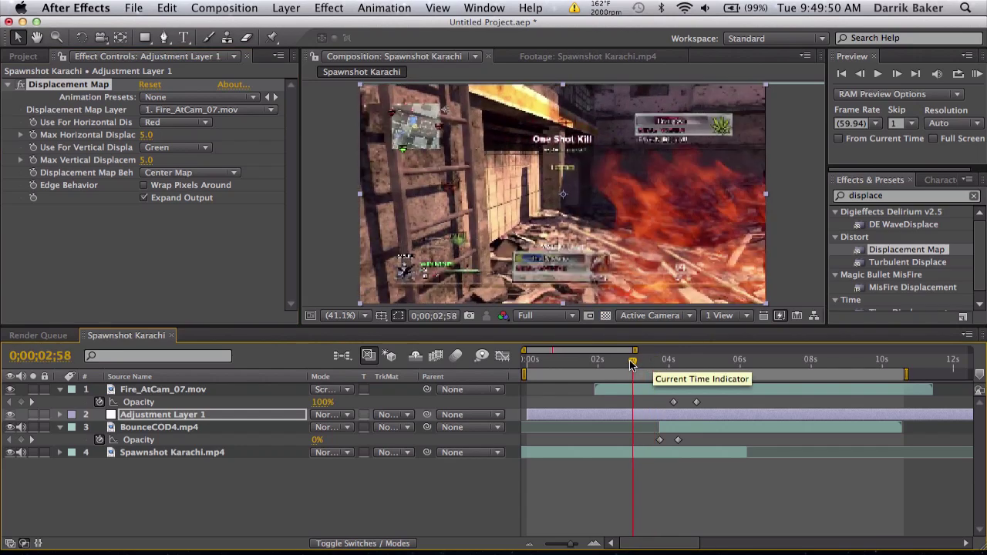
{"action": "left_click_drag", "start_coordinate": [147, 135], "coordinate": [248, 152]}
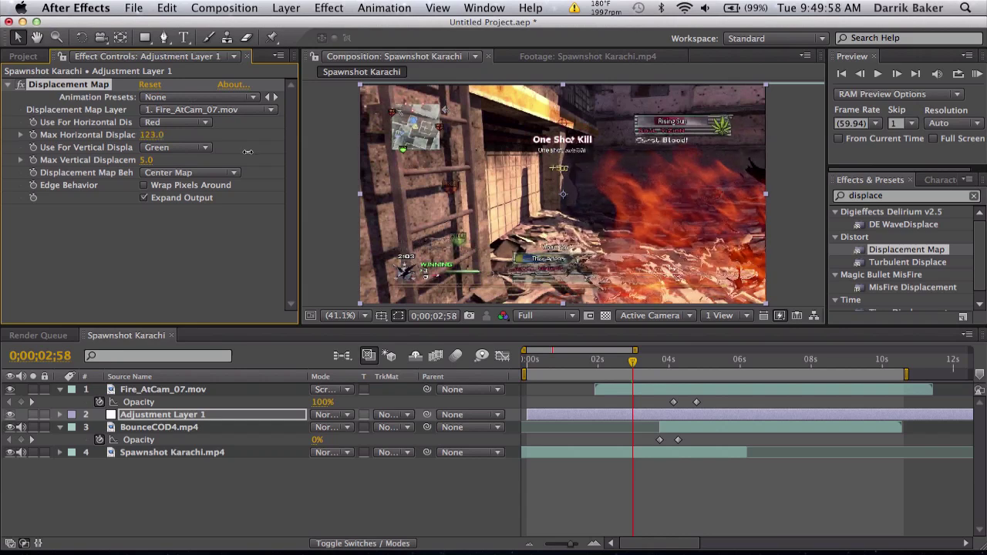
Use Luminance for both displacement channels, with 22.0 horizontal and 353.0 vertical maximum displacement.
{"action": "left_click", "coordinate": [203, 124]}
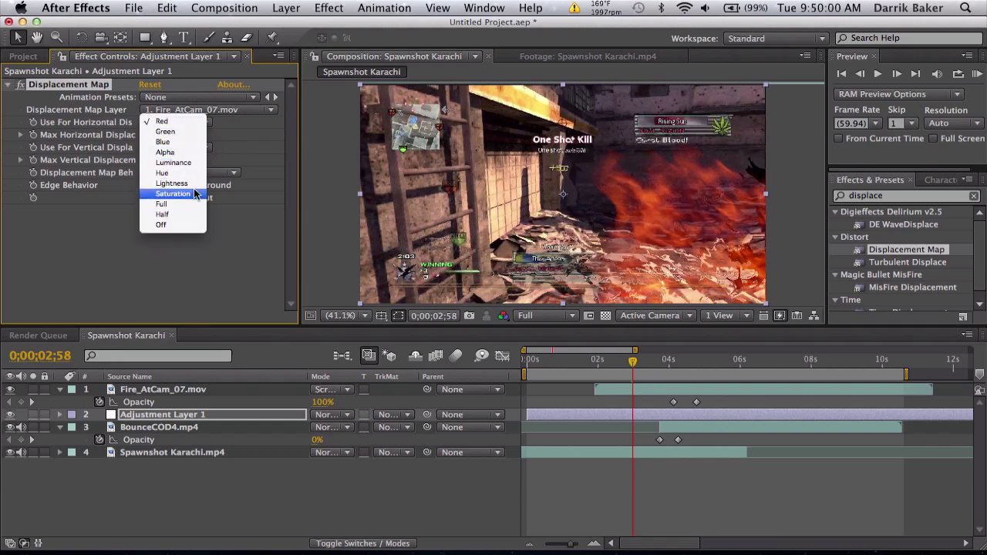
{"action": "left_click", "coordinate": [193, 164]}
{"action": "left_click", "coordinate": [197, 147]}
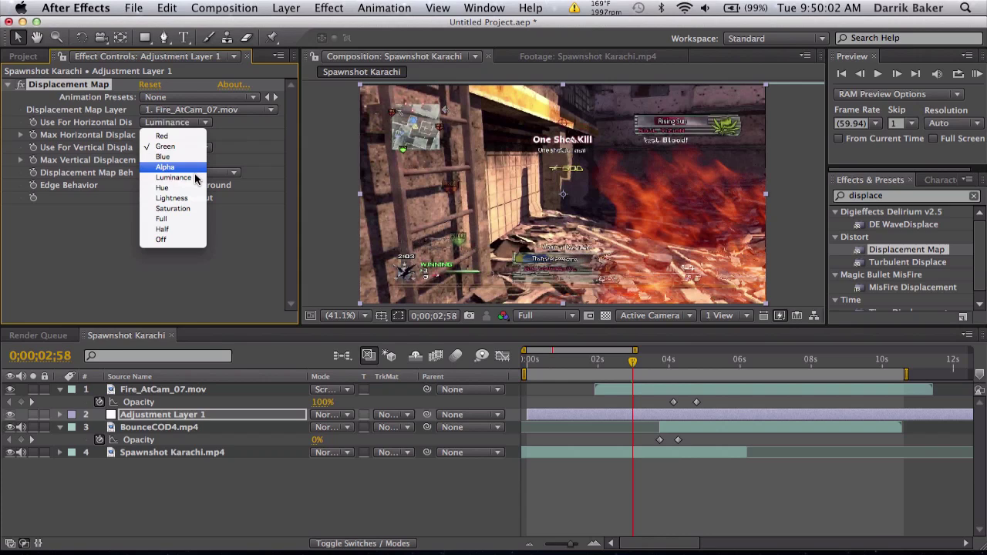
{"action": "left_click", "coordinate": [197, 184]}
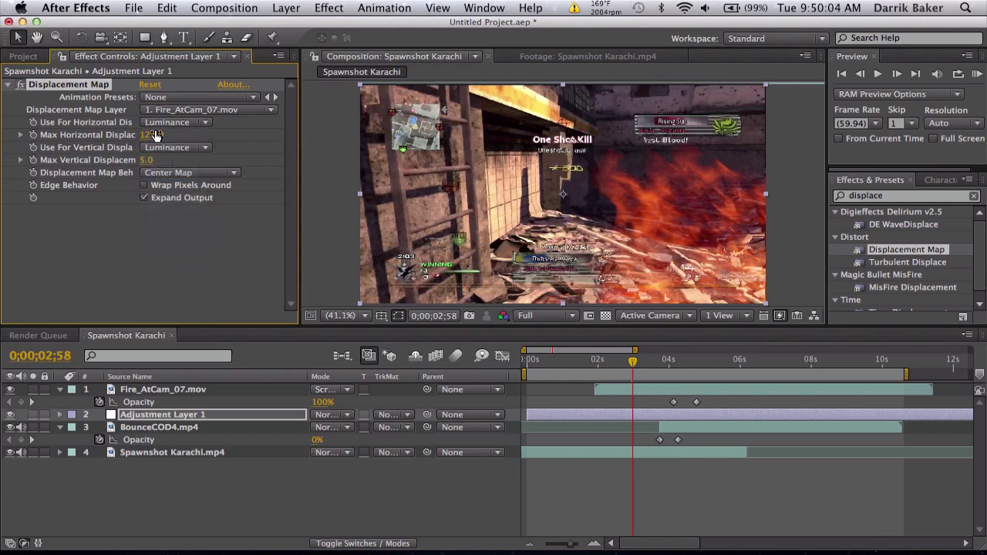
{"action": "left_click_drag", "start_coordinate": [155, 130], "coordinate": [77, 131]}
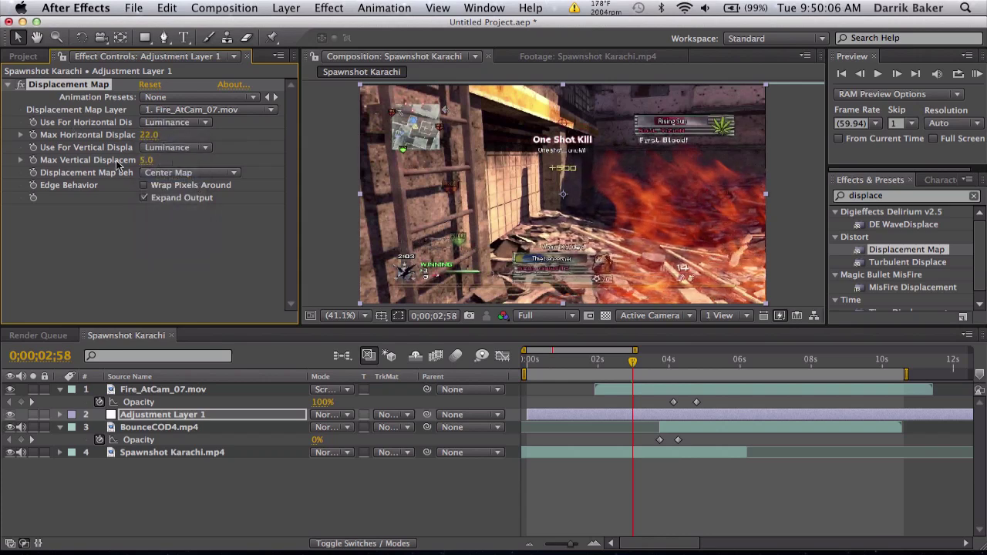
{"action": "left_click_drag", "start_coordinate": [147, 159], "coordinate": [257, 160]}
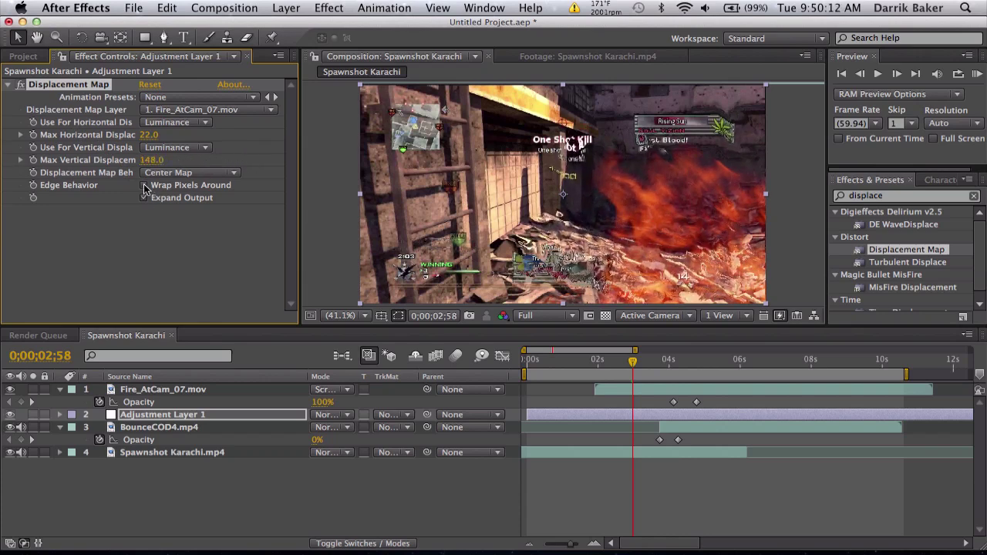
{"action": "left_click_drag", "start_coordinate": [154, 160], "coordinate": [295, 143]}
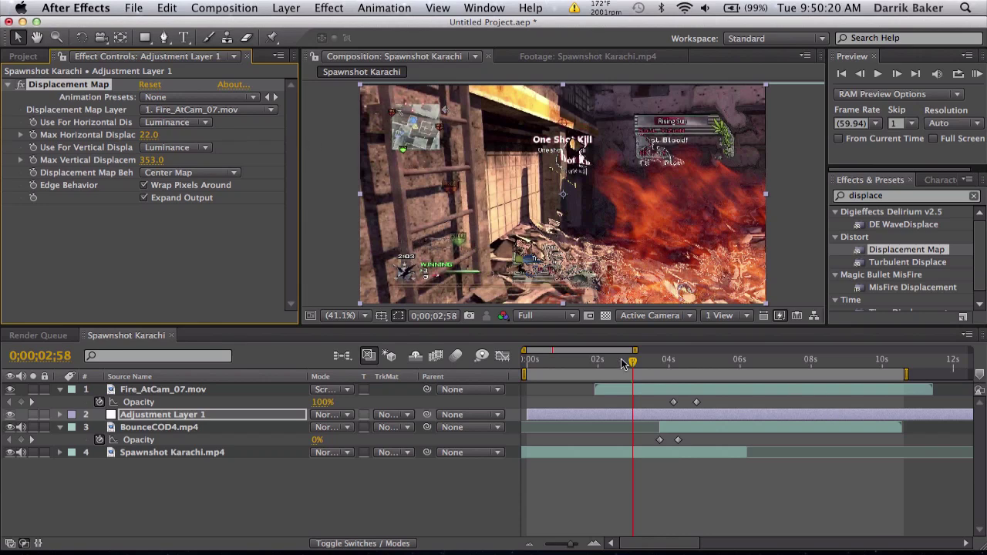
Preview the transition up to 0;00;03;18 and select the Fire_AtCam_07.mov layer.
{"action": "left_click", "coordinate": [621, 360]}
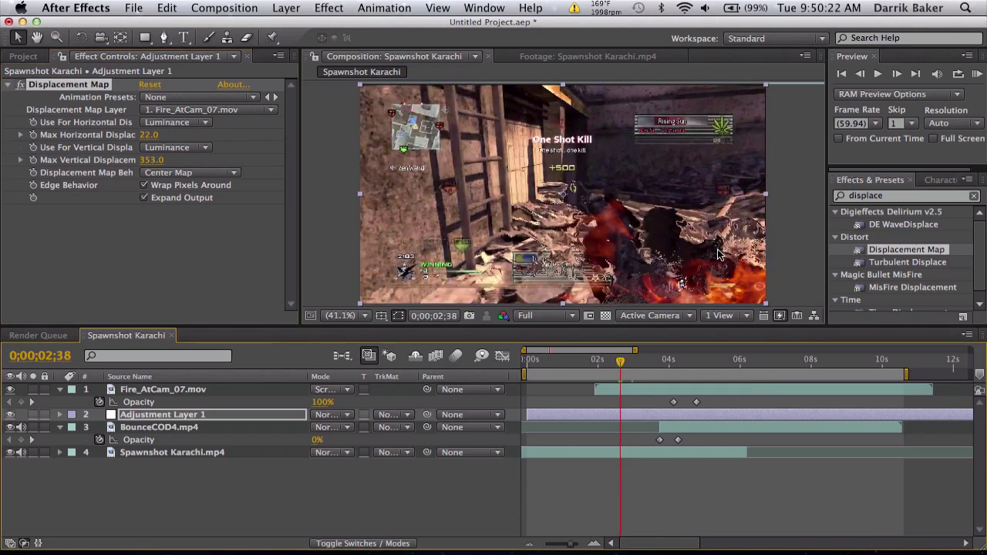
{"action": "left_click_drag", "start_coordinate": [621, 362], "coordinate": [645, 363]}
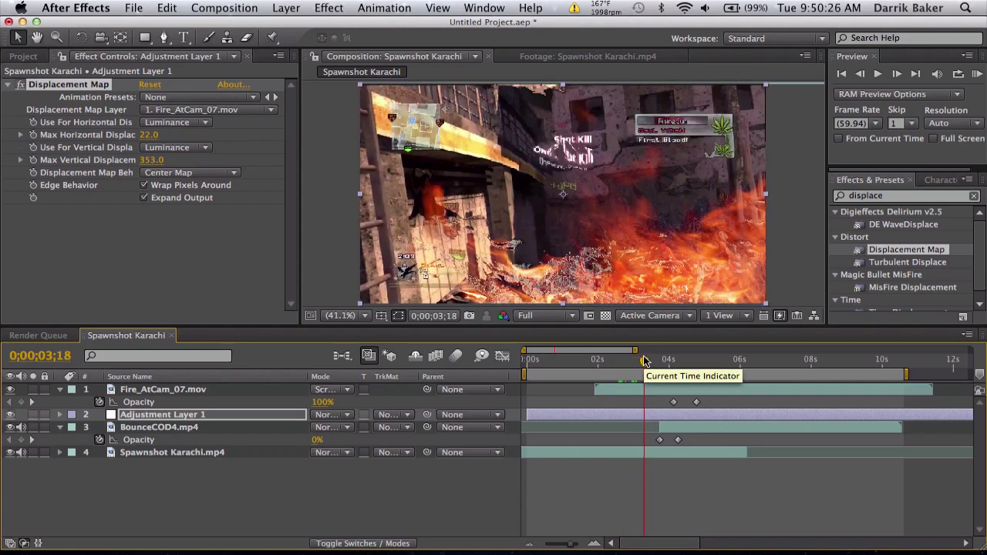
{"action": "left_click", "coordinate": [195, 391]}
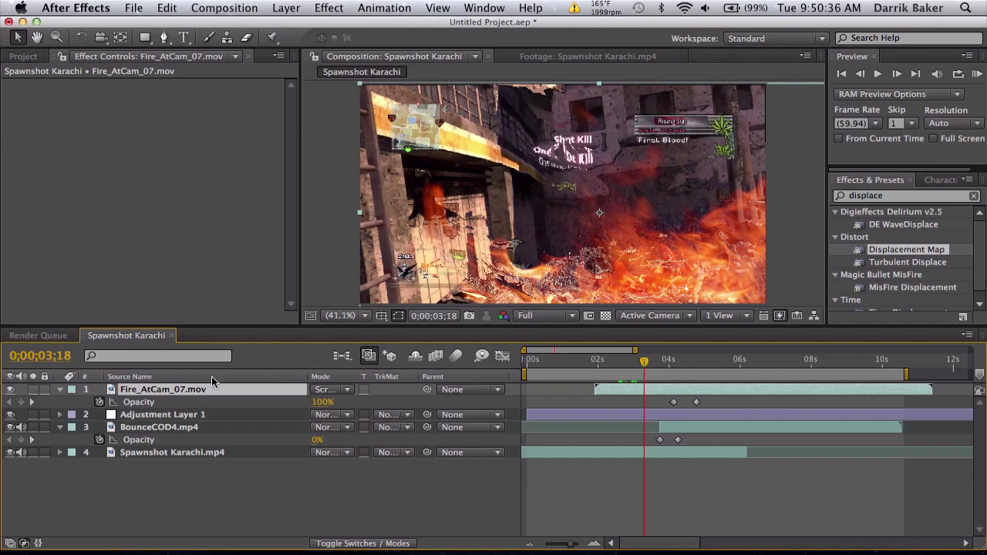
Review Adjustment Layer 1's Displacement Map settings, then duplicate the Fire_AtCam_07.mov layer.
{"action": "left_click", "coordinate": [23, 56]}
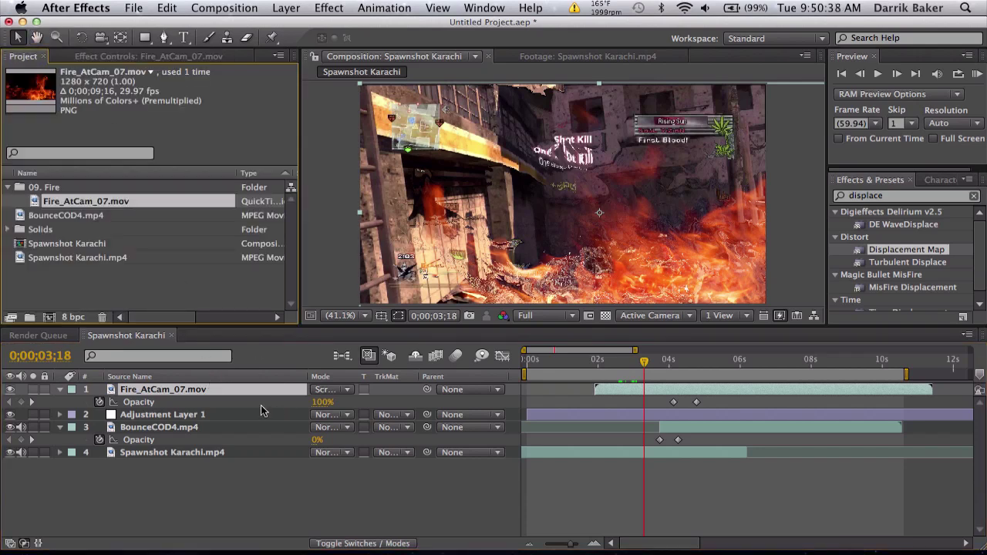
{"action": "left_click", "coordinate": [222, 415]}
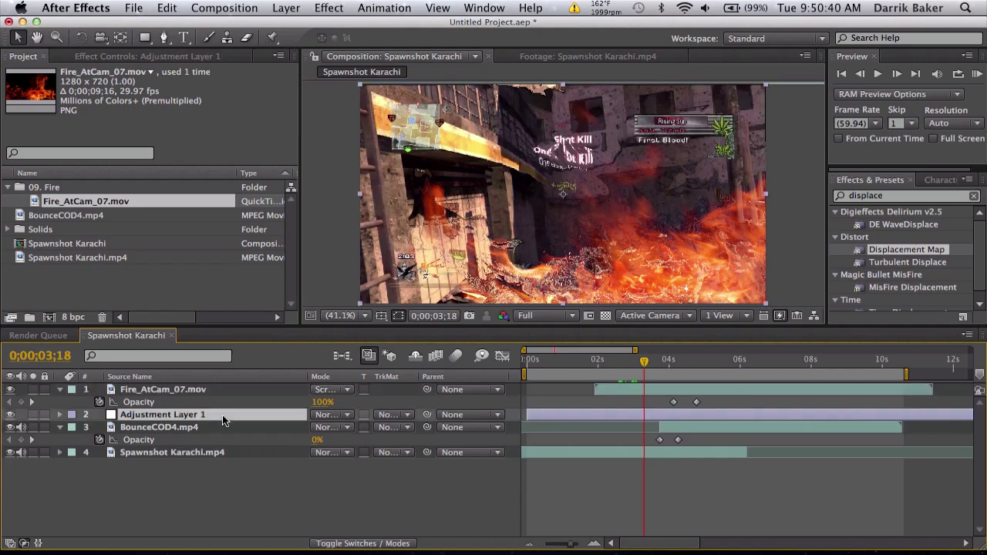
{"action": "left_click", "coordinate": [147, 56]}
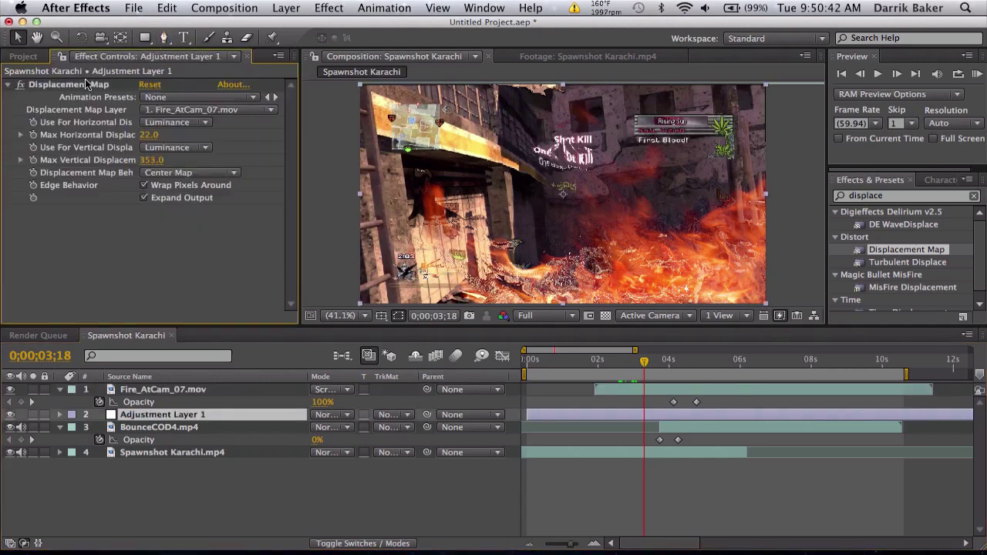
{"action": "left_click", "coordinate": [87, 85]}
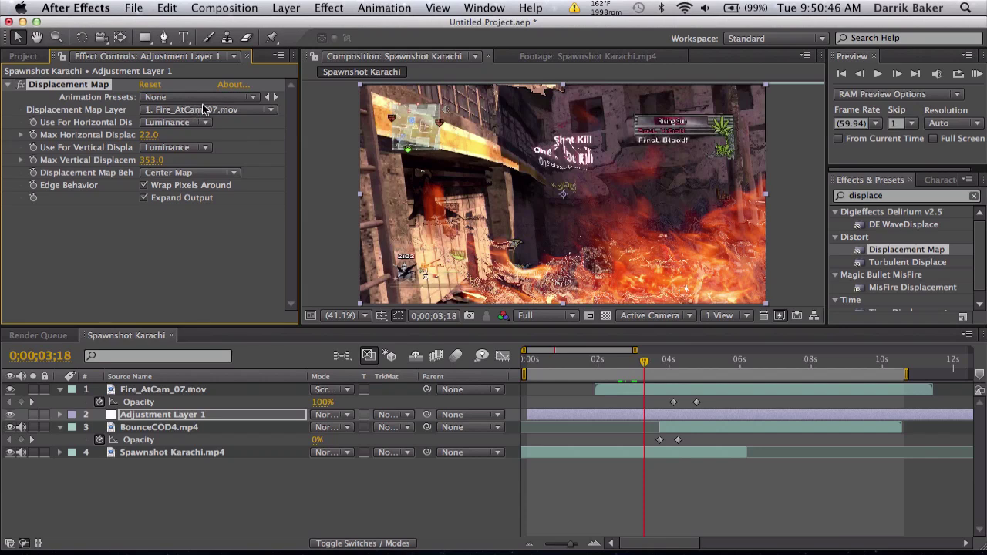
{"action": "left_click", "coordinate": [197, 392]}
{"action": "key", "text": "super+d"}
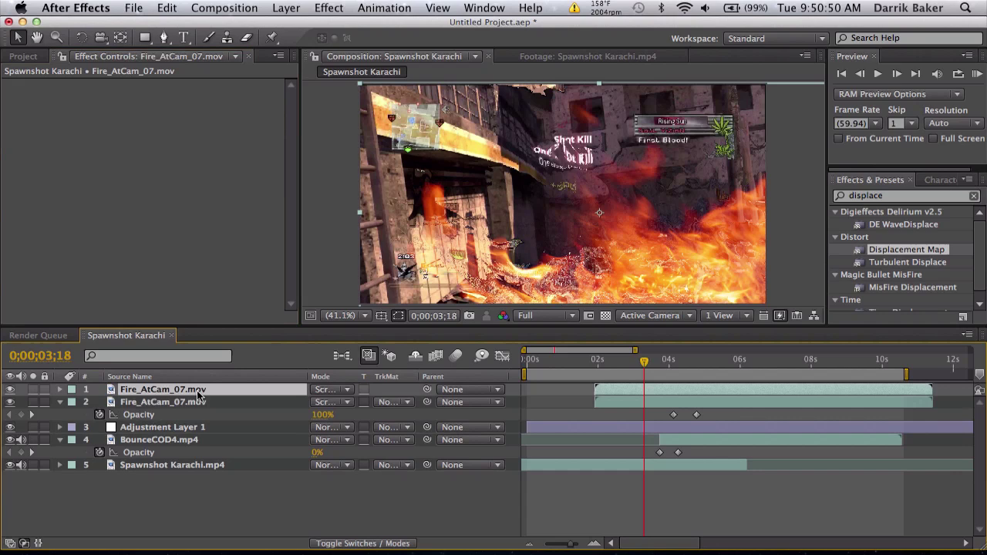
Pre-compose the top fire copy as 'Fire_AtCam_07 Blurred', leaving all attributes.
{"action": "left_click", "coordinate": [282, 8]}
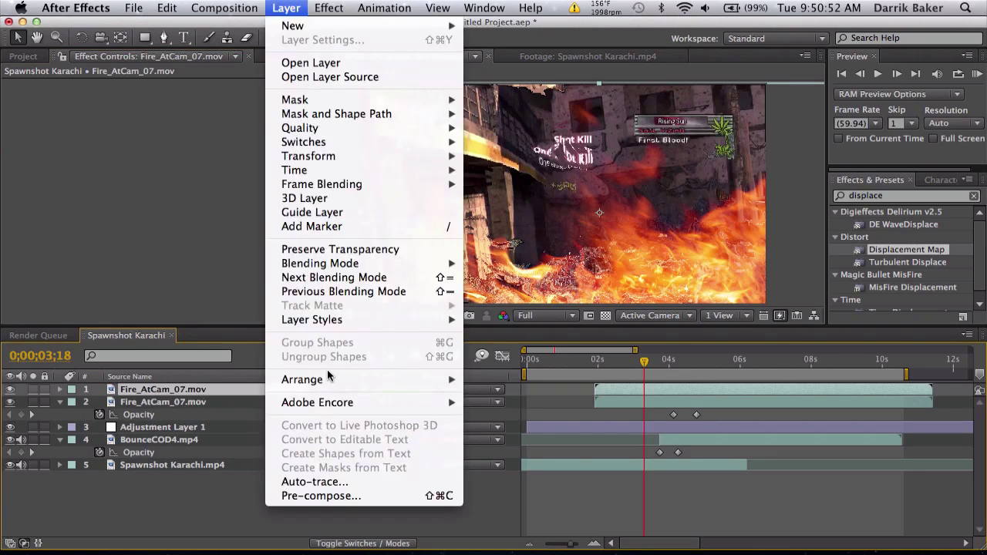
{"action": "left_click", "coordinate": [340, 496]}
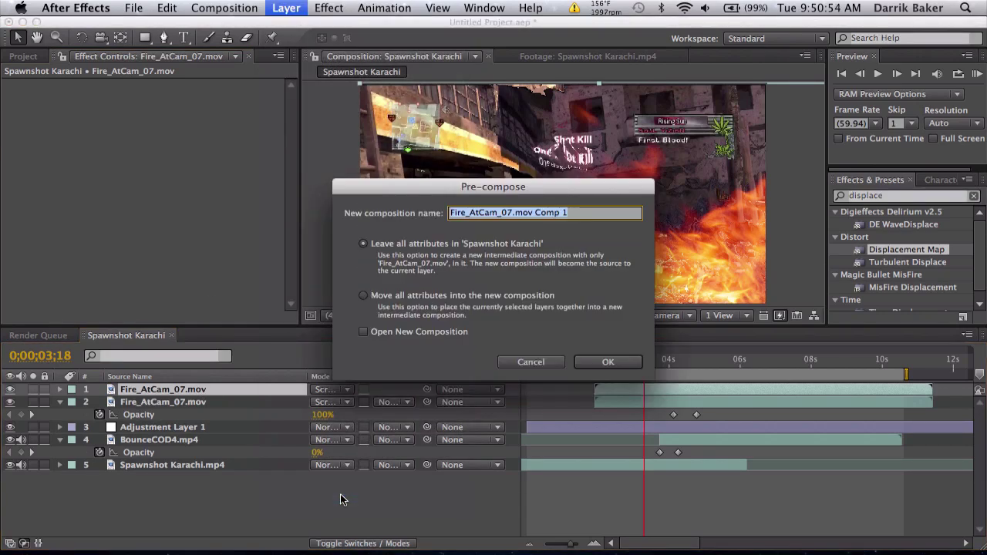
{"action": "key", "text": "Right"}
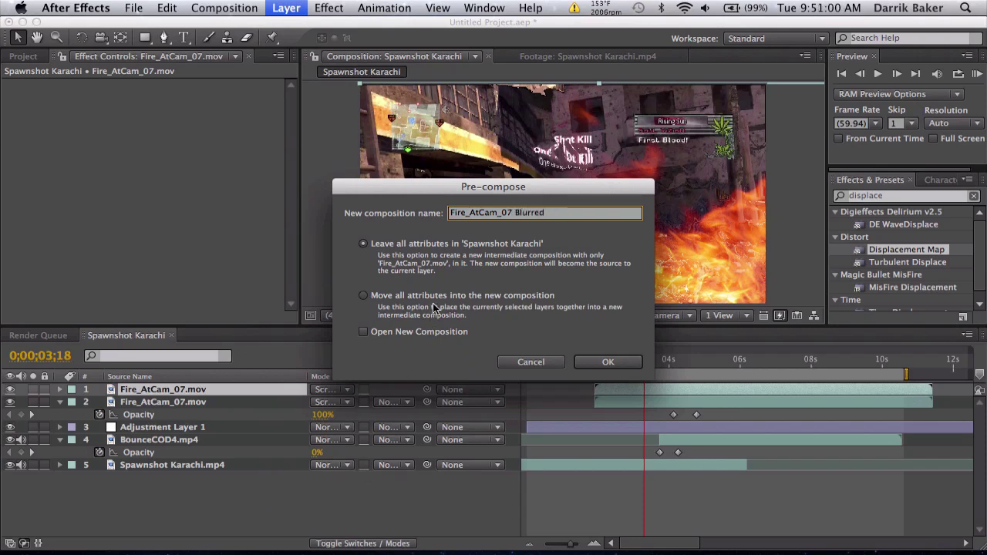
{"action": "left_click", "coordinate": [601, 362]}
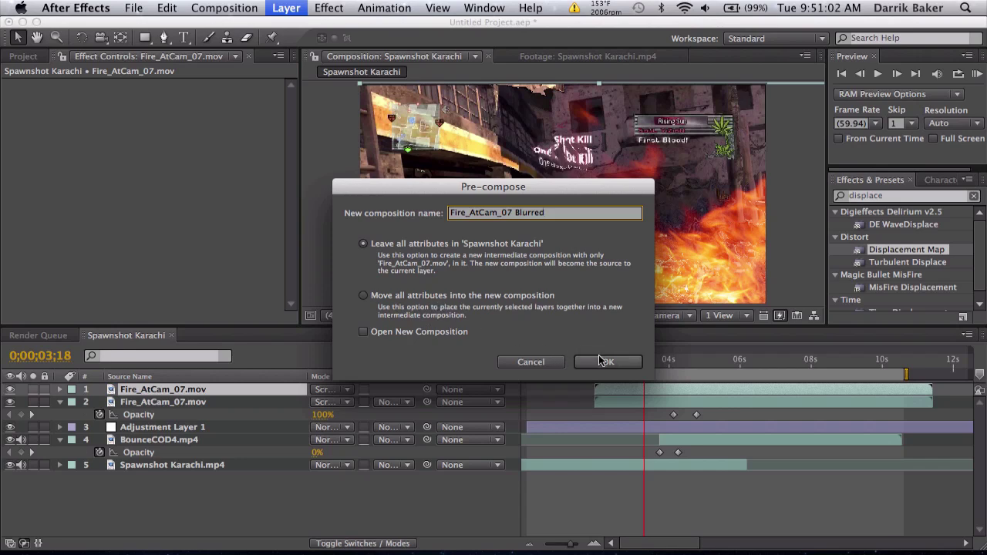
Open the Fire_AtCam_07 Blurred comp and apply Fast Blur to the fire layer.
{"action": "double_click", "coordinate": [692, 392]}
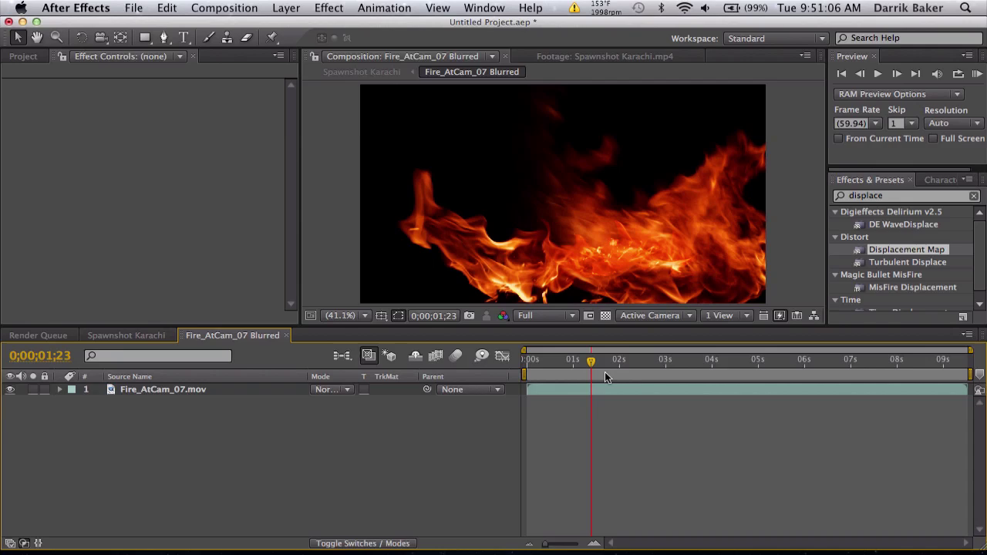
{"action": "left_click_drag", "start_coordinate": [590, 367], "coordinate": [662, 360]}
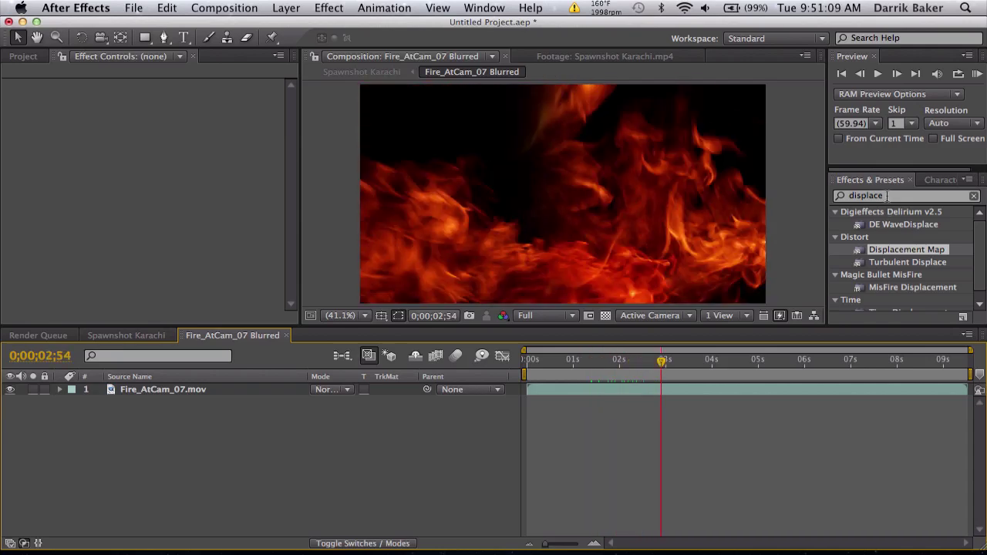
{"action": "left_click", "coordinate": [886, 196]}
{"action": "type", "text": "blur"}
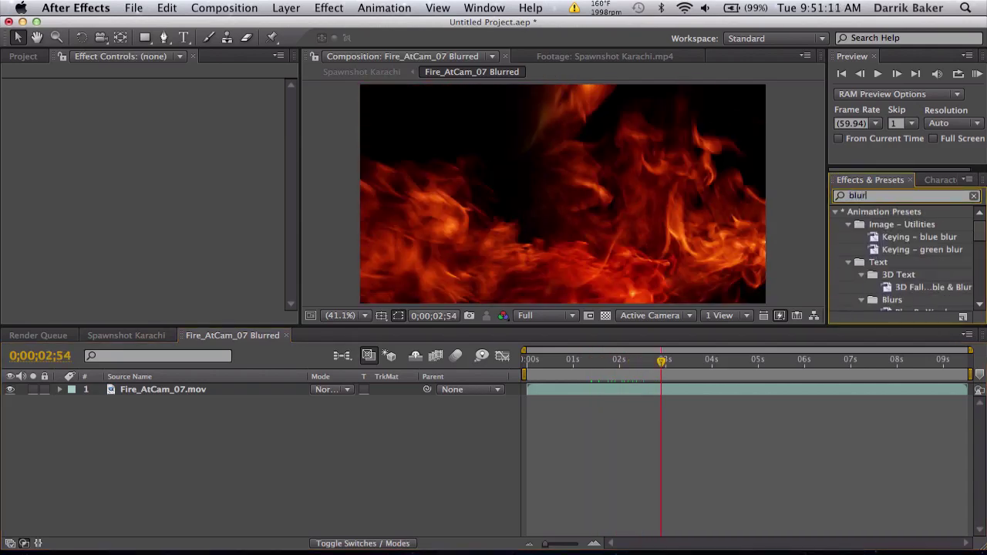
{"action": "scroll", "coordinate": [905, 245], "scroll_direction": "down", "scroll_amount": 5}
{"action": "scroll", "coordinate": [905, 239], "scroll_direction": "up", "scroll_amount": 3}
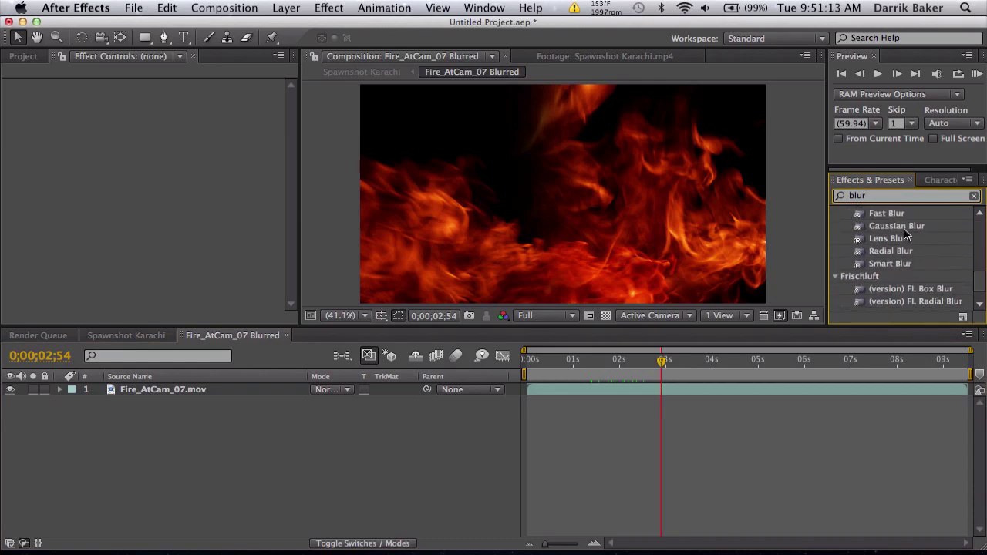
{"action": "left_click", "coordinate": [890, 225]}
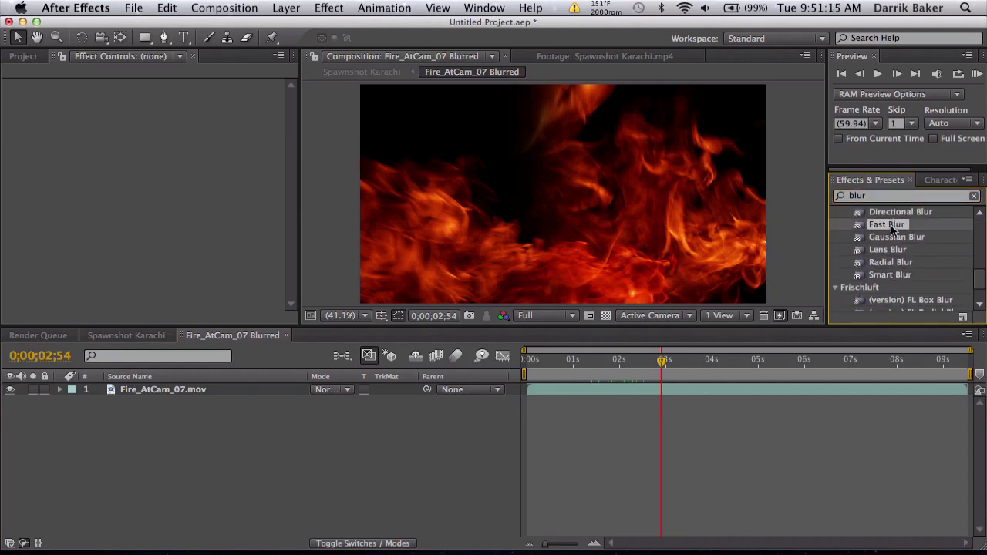
{"action": "left_click_drag", "start_coordinate": [886, 229], "coordinate": [683, 236]}
Set Fast Blur's Blurriness to 60.0 and turn on Repeat Edge Pixels.
{"action": "left_click_drag", "start_coordinate": [146, 110], "coordinate": [179, 109]}
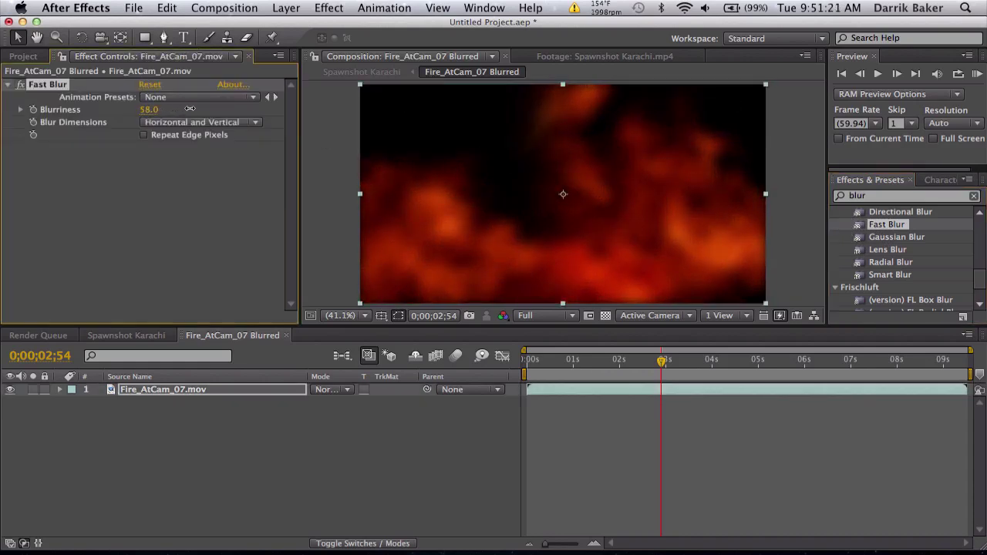
{"action": "left_click", "coordinate": [159, 110]}
{"action": "key", "text": "Return"}
{"action": "left_click", "coordinate": [144, 136]}
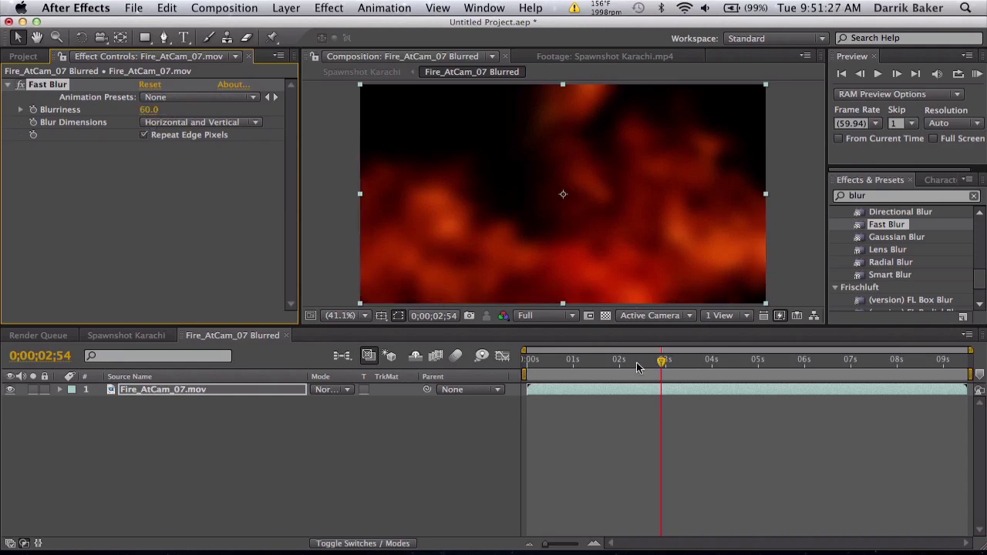
{"action": "left_click_drag", "start_coordinate": [637, 368], "coordinate": [613, 369]}
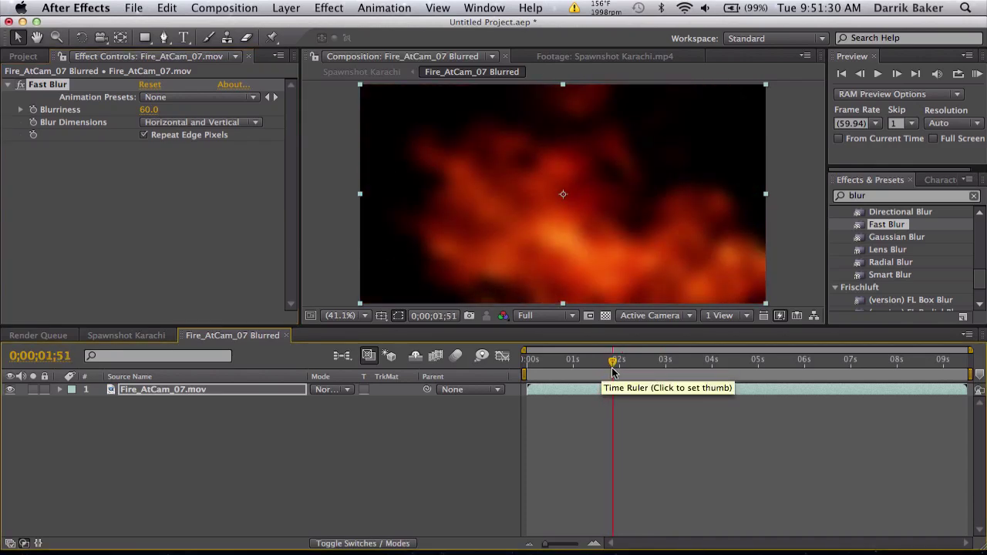
In Spawnshot Karachi, set Adjustment Layer 1's Displacement Map Layer to 1. Fire_AtCam_07 Blurred.
{"action": "left_click", "coordinate": [133, 336]}
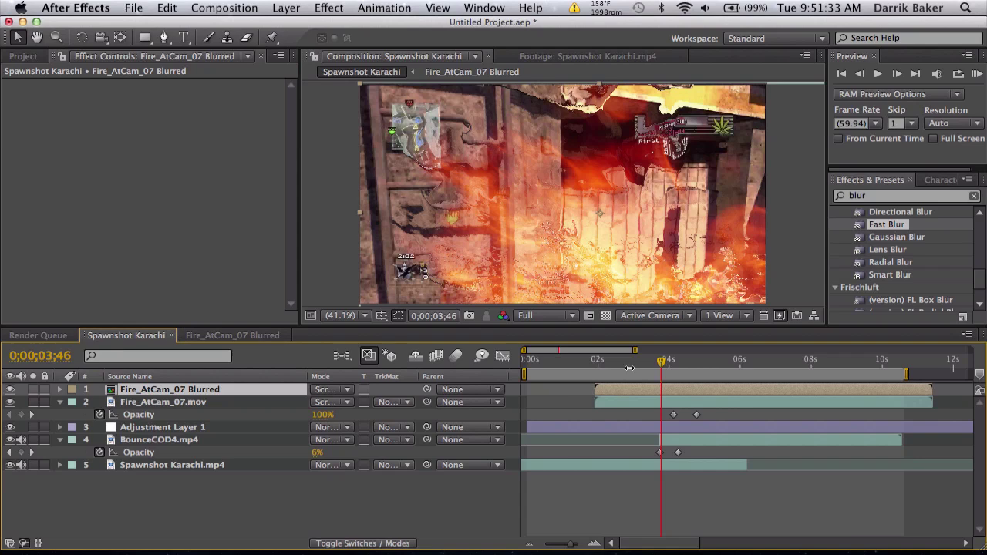
{"action": "left_click", "coordinate": [196, 429]}
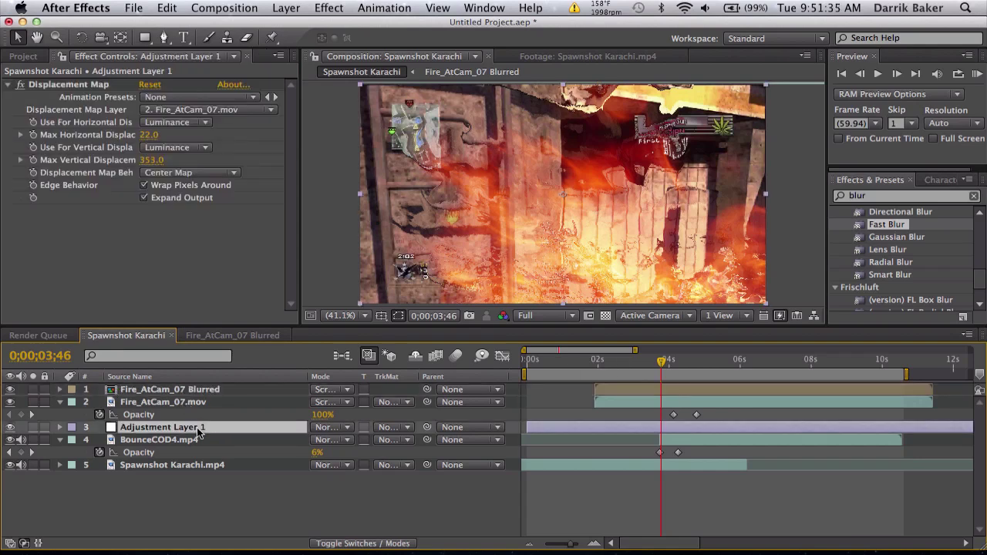
{"action": "left_click", "coordinate": [237, 114]}
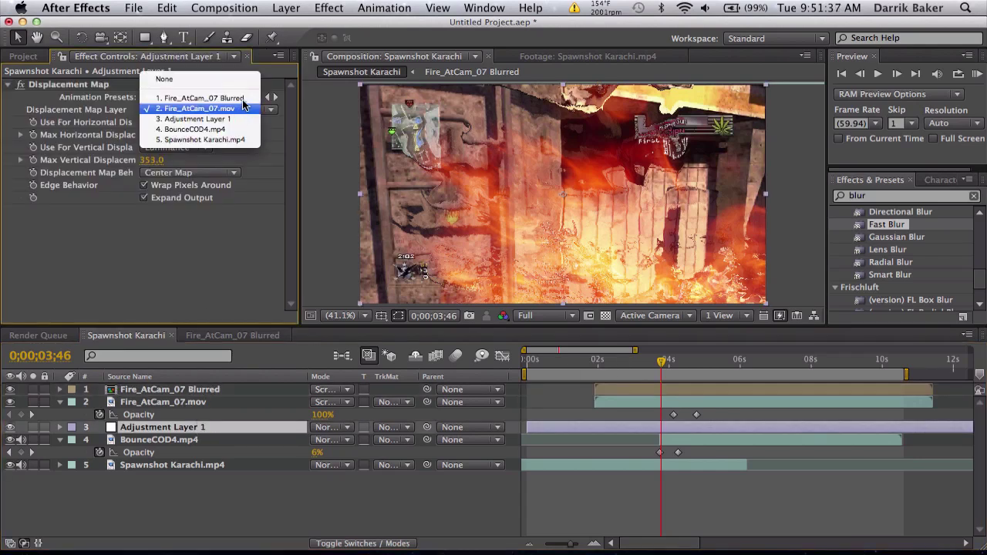
{"action": "left_click", "coordinate": [216, 99]}
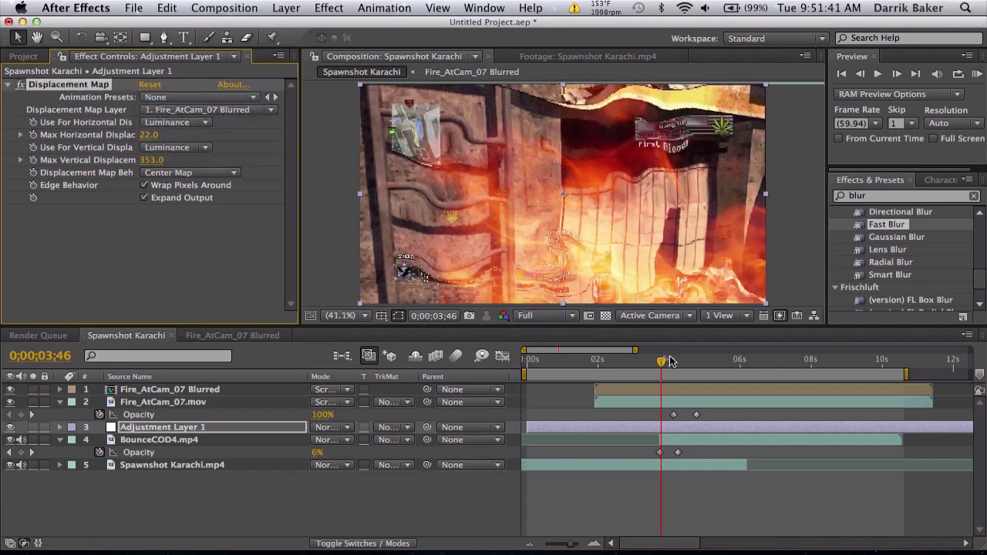
{"action": "left_click_drag", "start_coordinate": [661, 361], "coordinate": [727, 339]}
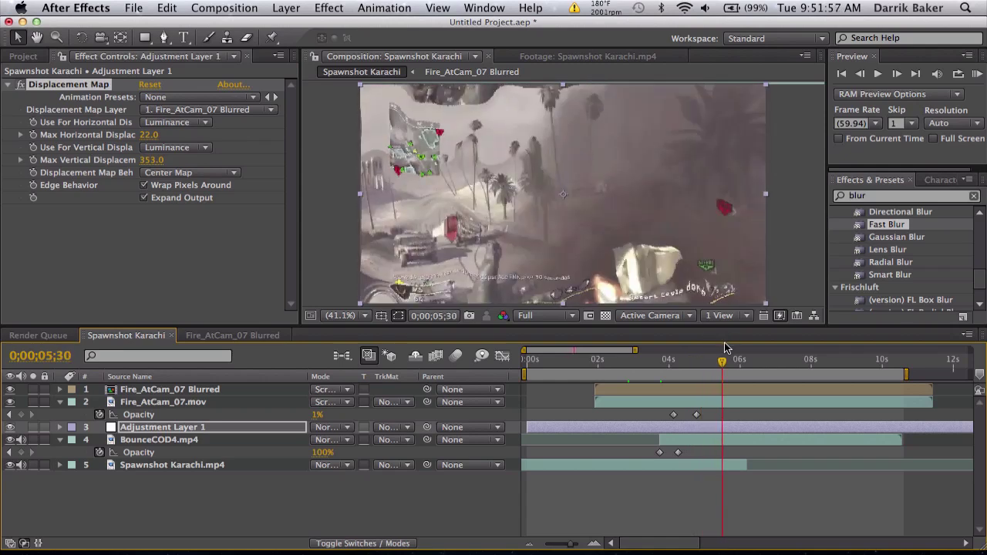
Return to the 4;08 keyframe and reveal the Fire_AtCam_07 Blurred layer's Opacity keyframes.
{"action": "left_click", "coordinate": [674, 361]}
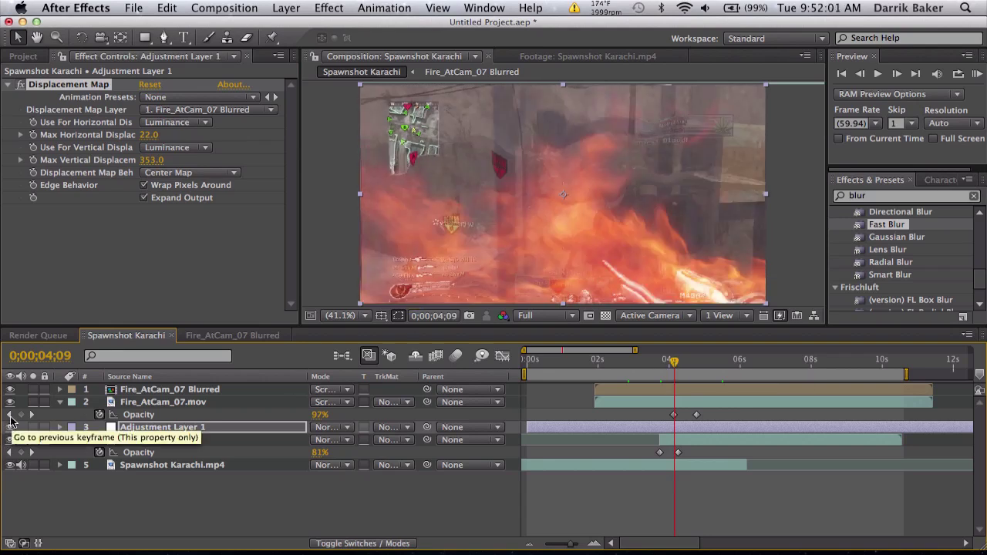
{"action": "left_click", "coordinate": [10, 415]}
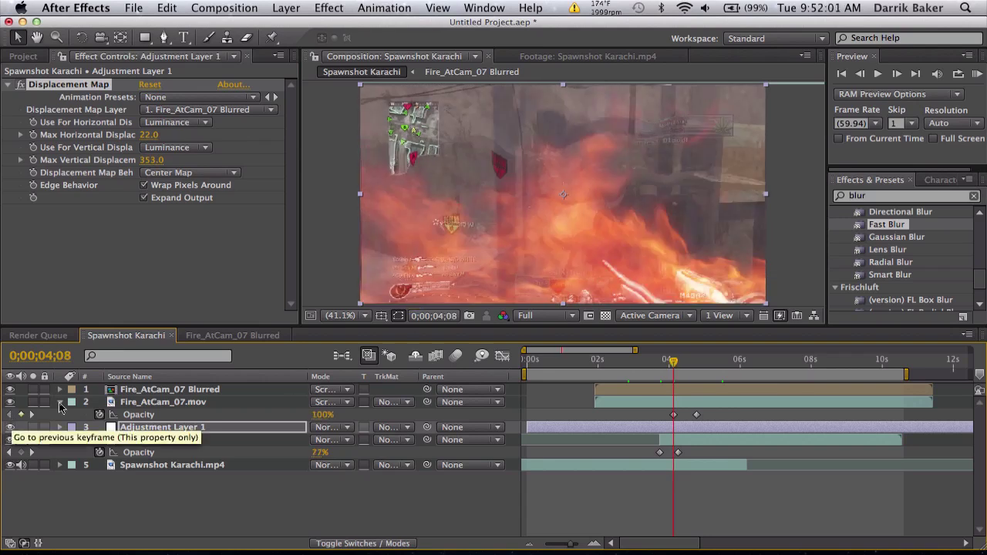
{"action": "left_click", "coordinate": [209, 389]}
{"action": "left_click", "coordinate": [218, 427]}
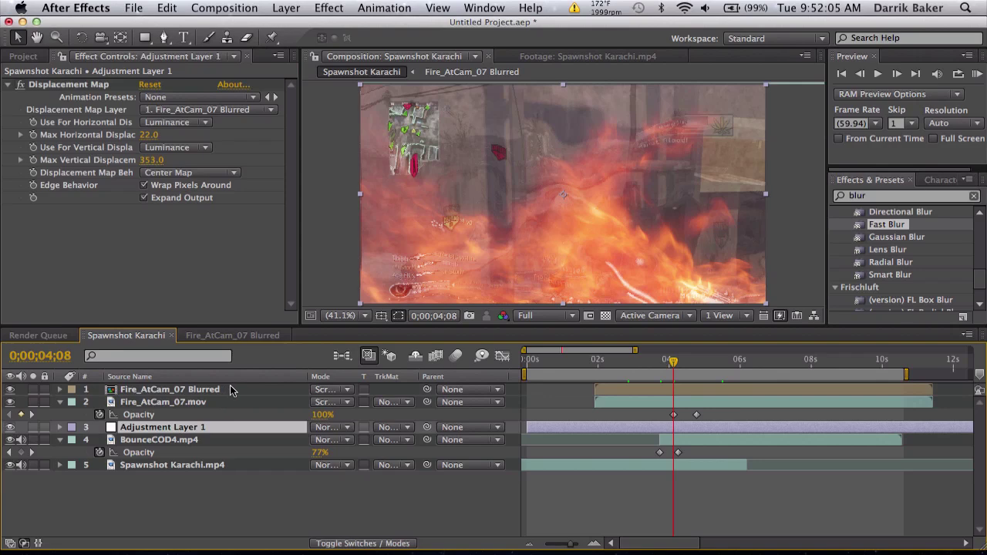
{"action": "left_click", "coordinate": [230, 389]}
{"action": "key", "text": "t"}
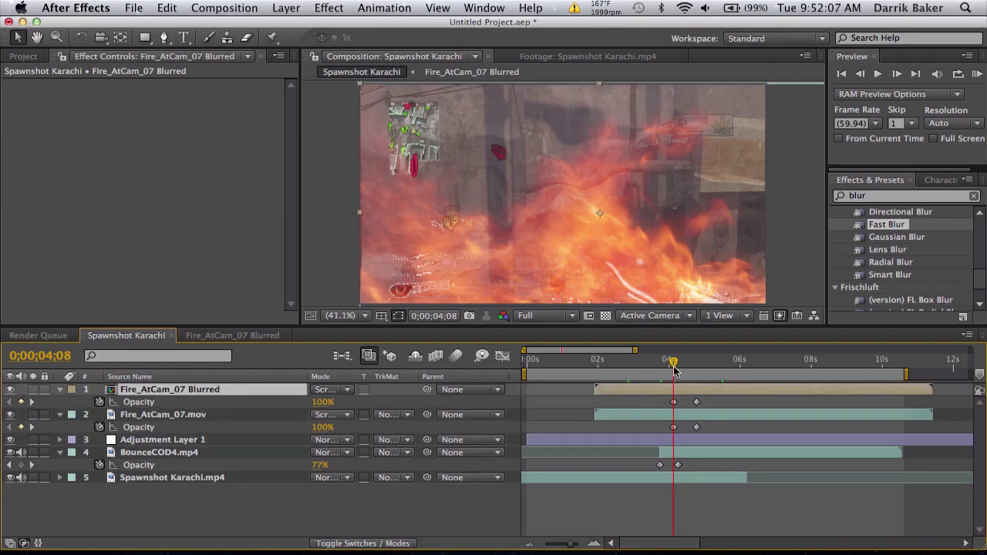
Preview the fire fading after 4;08, then step back to 4;08 with Adjustment Layer 1 selected.
{"action": "left_click_drag", "start_coordinate": [674, 362], "coordinate": [717, 364]}
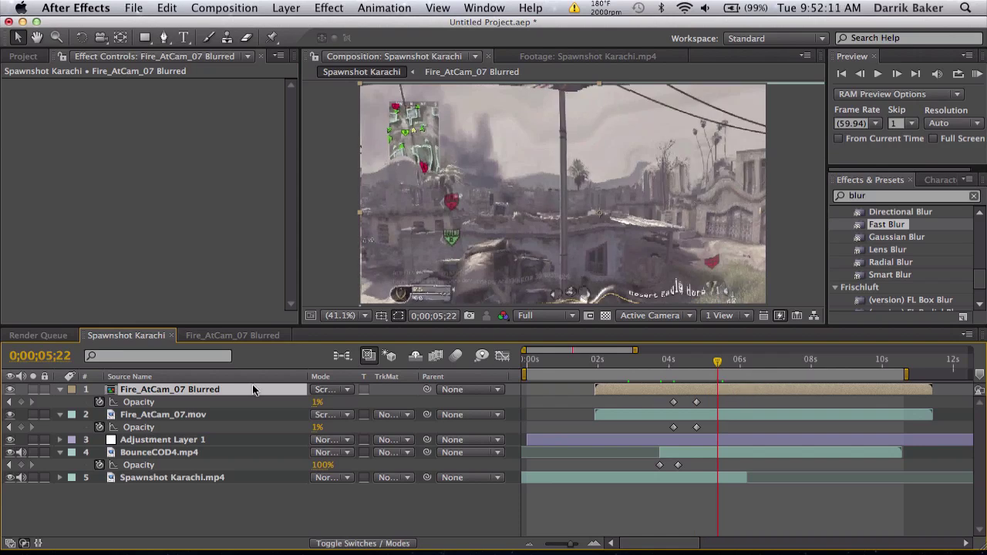
{"action": "left_click", "coordinate": [9, 427]}
{"action": "left_click", "coordinate": [9, 428]}
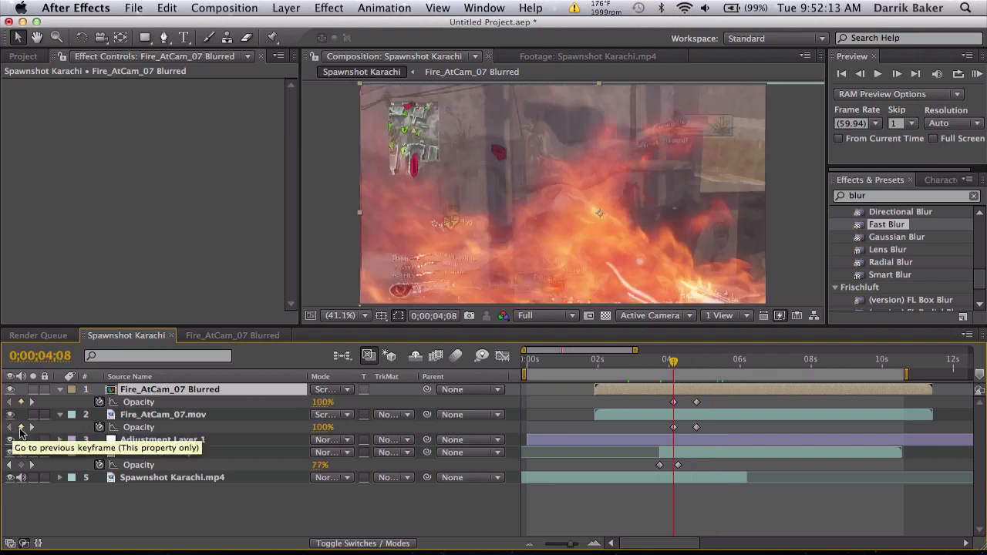
{"action": "left_click", "coordinate": [131, 440]}
Try keyframing Adjustment Layer 1's Opacity, then remove the keyframes and reset it to 100%.
{"action": "key", "text": "t"}
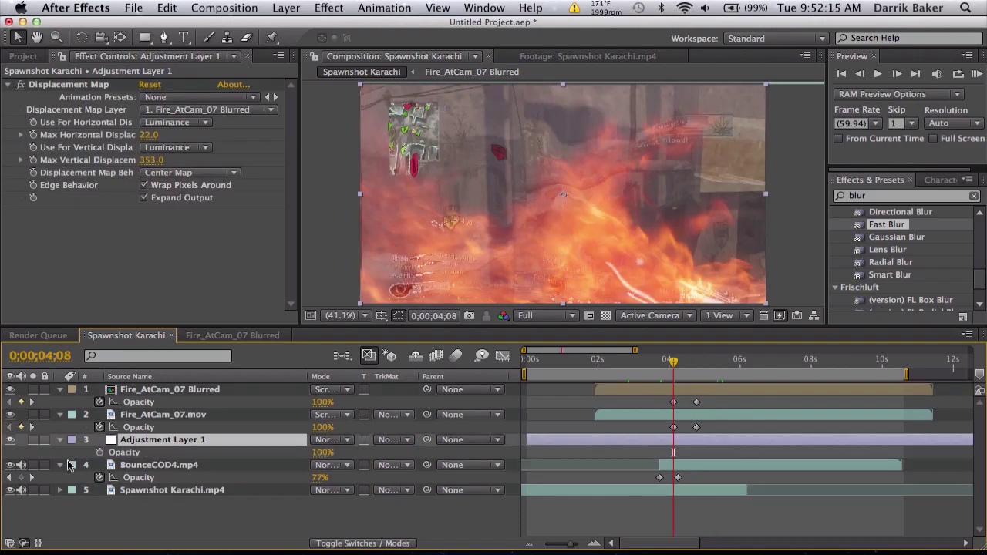
{"action": "left_click", "coordinate": [99, 452]}
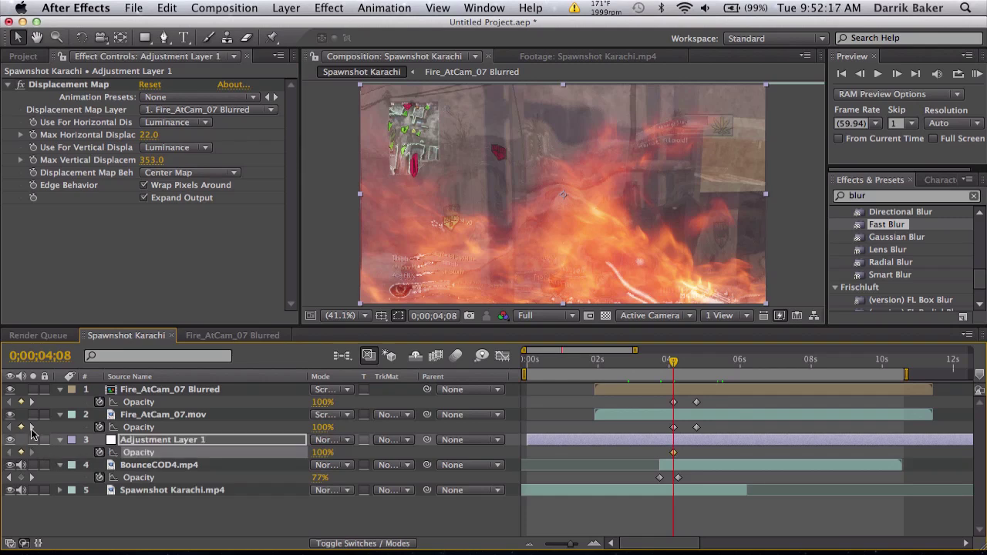
{"action": "left_click", "coordinate": [32, 428]}
{"action": "left_click_drag", "start_coordinate": [319, 453], "coordinate": [203, 464]}
{"action": "left_click_drag", "start_coordinate": [668, 361], "coordinate": [689, 363]}
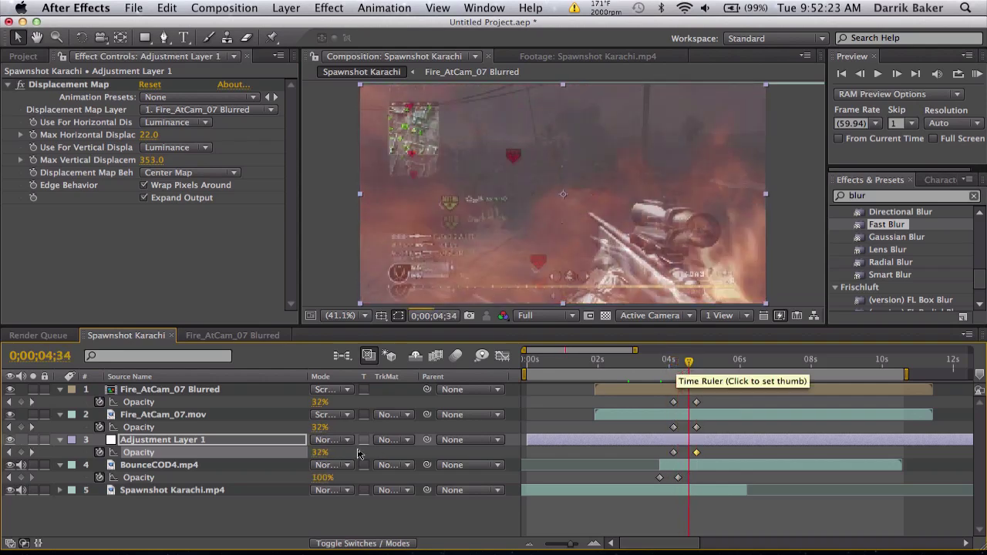
{"action": "left_click", "coordinate": [99, 453]}
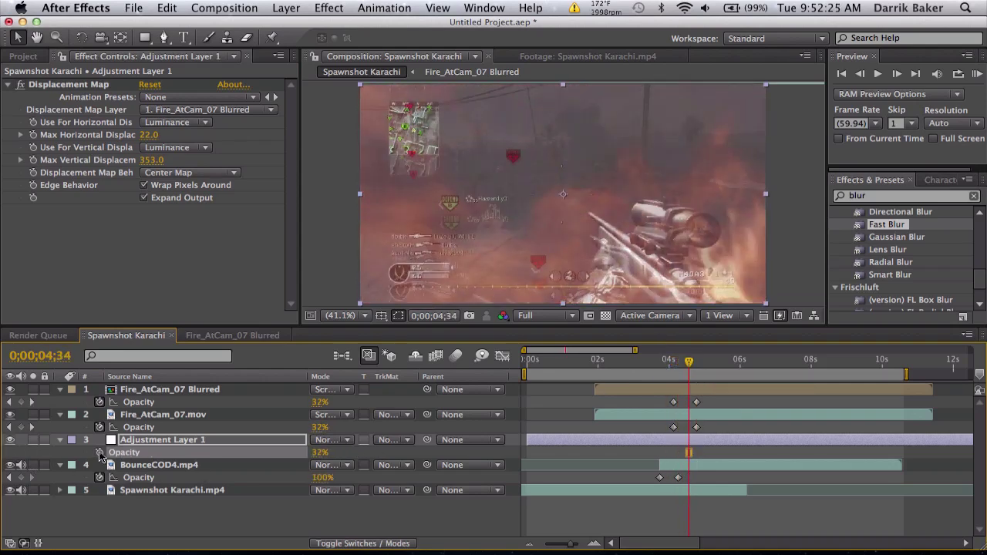
{"action": "left_click", "coordinate": [317, 452]}
{"action": "type", "text": "100"}
{"action": "key", "text": "Return"}
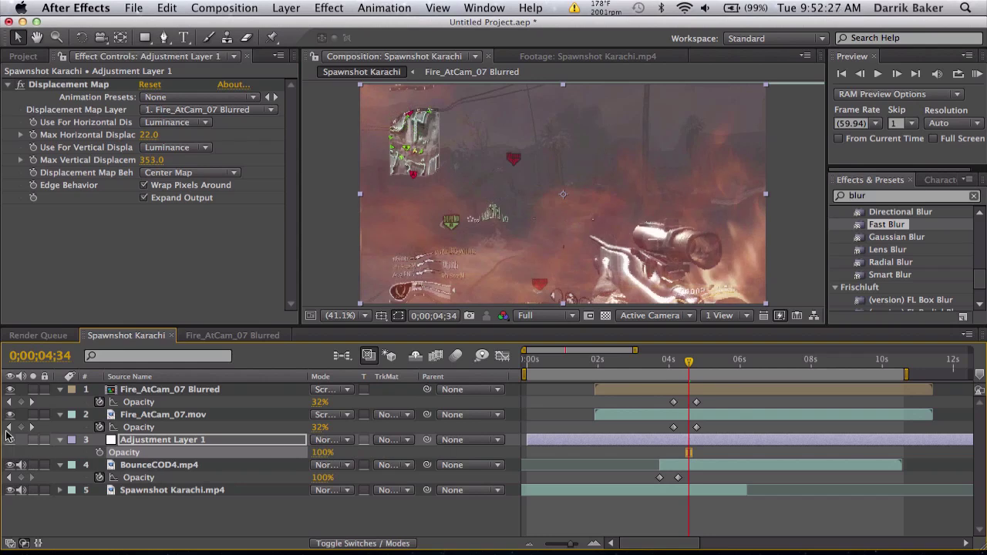
Keyframe Max Horizontal and Vertical Displacement at 4;08, then set both to 0.0 at 4;46.
{"action": "left_click", "coordinate": [674, 360]}
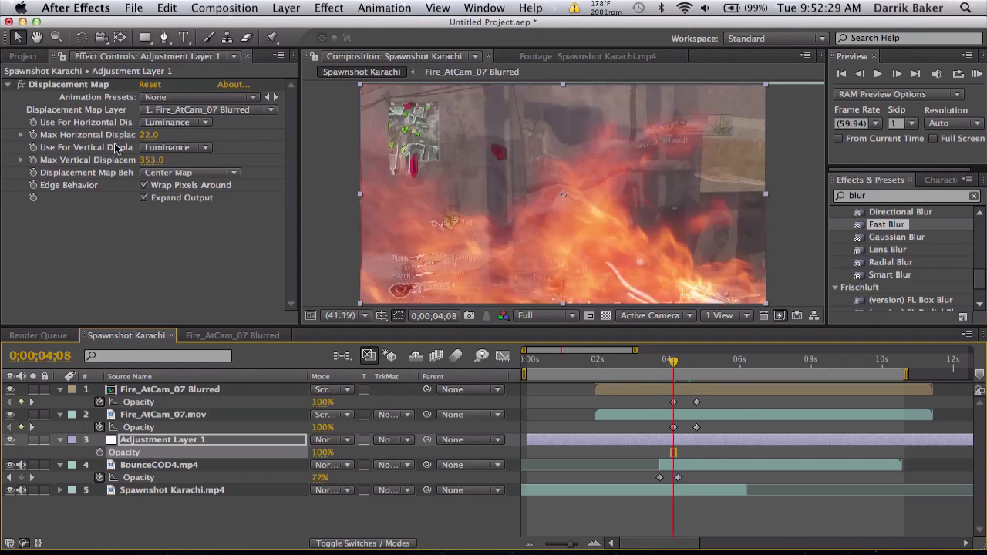
{"action": "left_click", "coordinate": [33, 134]}
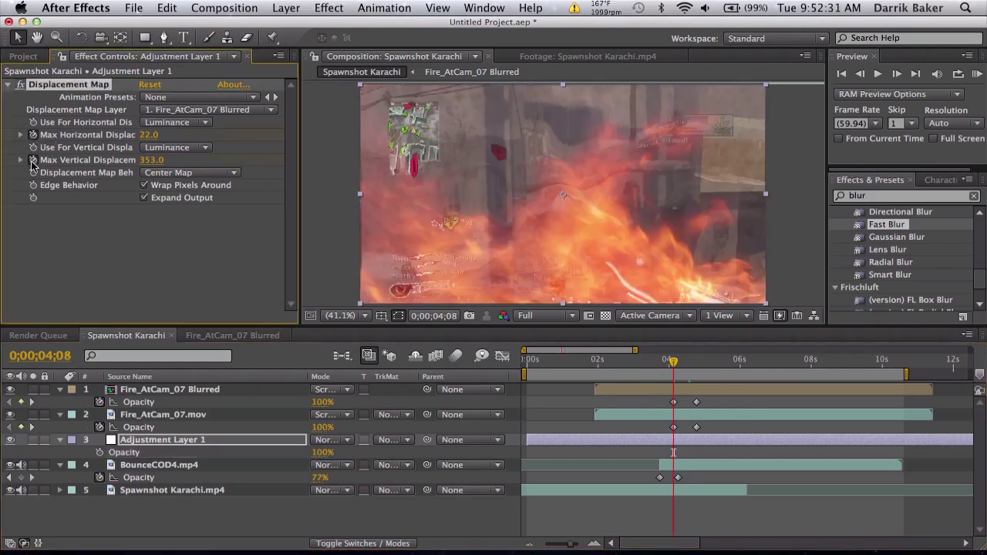
{"action": "left_click", "coordinate": [33, 160]}
{"action": "left_click", "coordinate": [31, 426]}
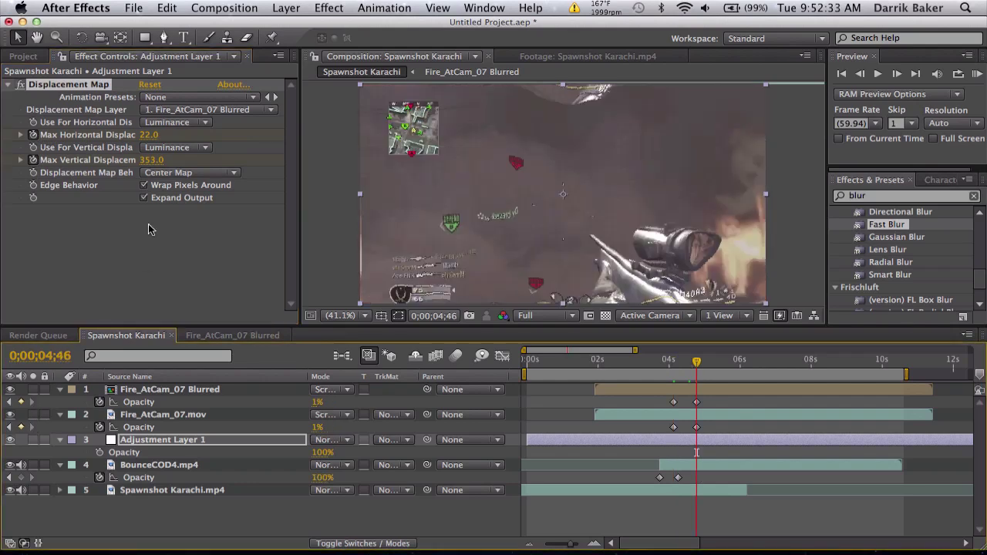
{"action": "left_click", "coordinate": [148, 135]}
{"action": "type", "text": "0"}
{"action": "key", "text": "Return"}
{"action": "key", "text": "Tab"}
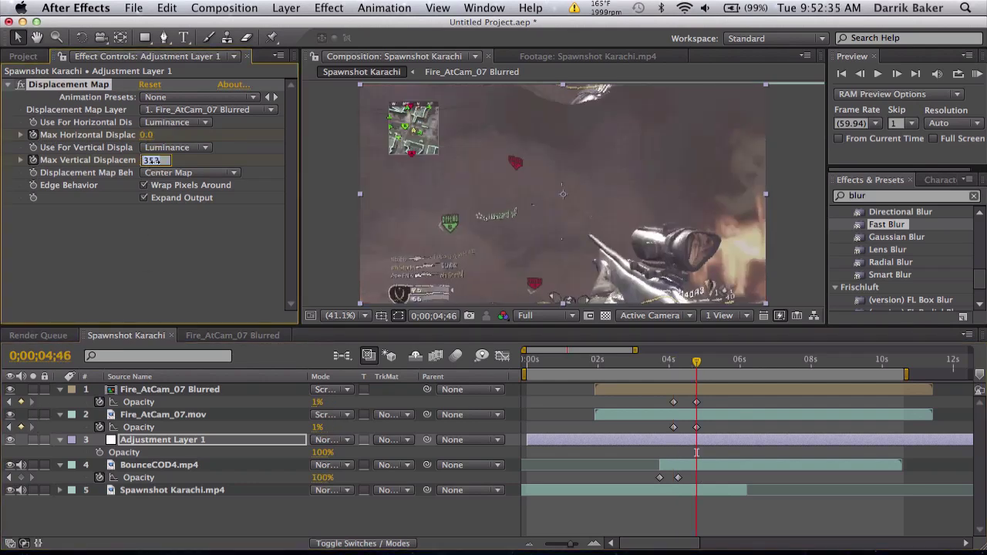
{"action": "type", "text": "0"}
{"action": "key", "text": "Return"}
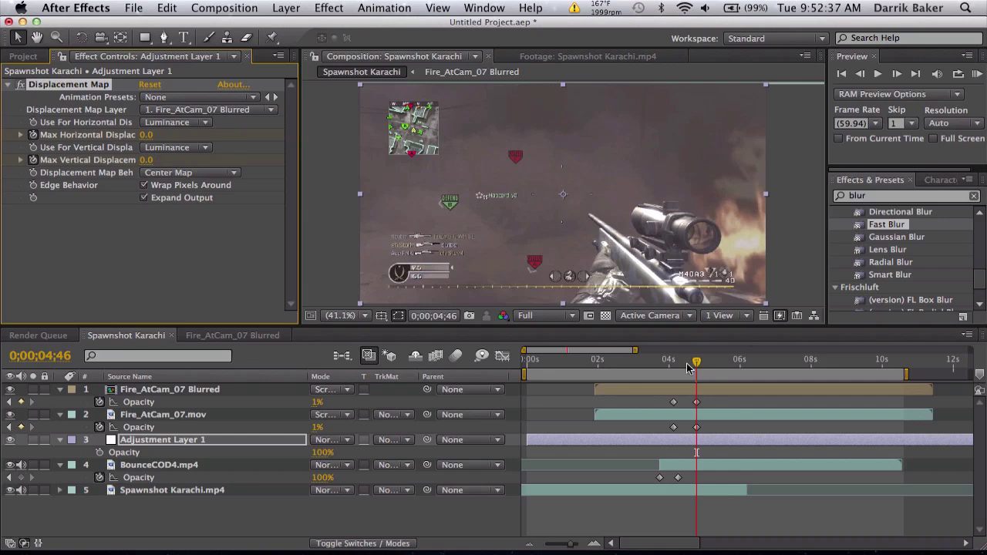
{"action": "left_click_drag", "start_coordinate": [675, 367], "coordinate": [720, 364]}
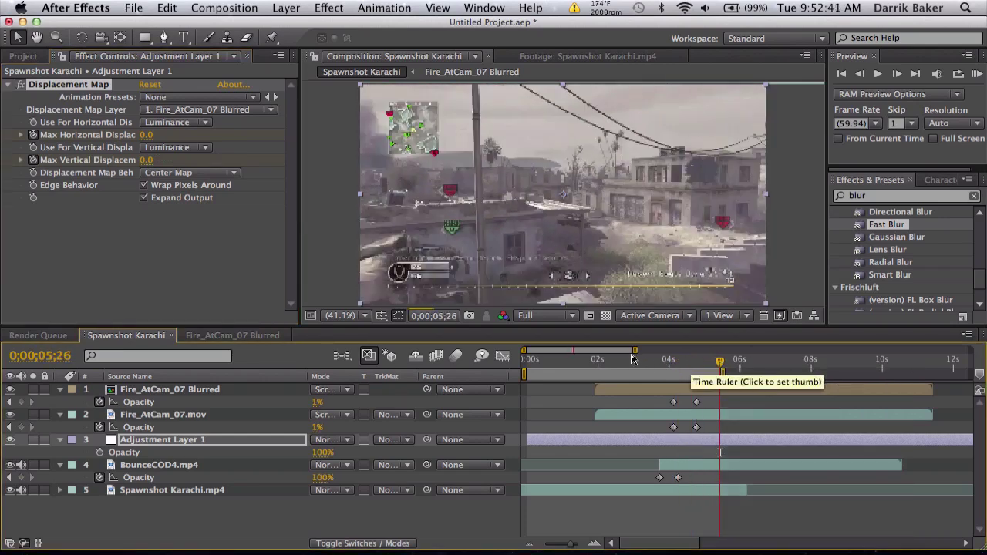
Set the work area start to the current time and RAM-preview the fire transition.
{"action": "key", "text": "b"}
{"action": "key", "text": "KP_0"}
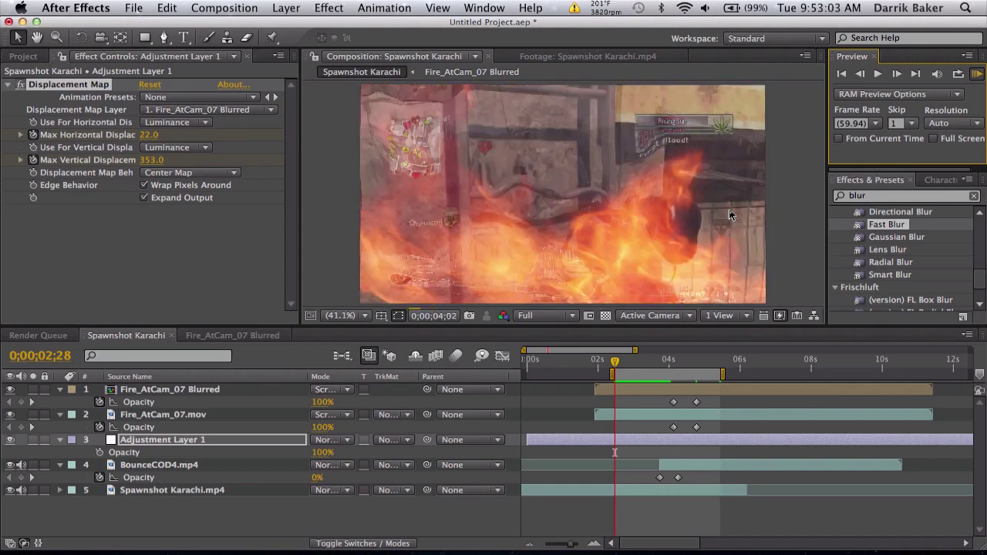
{"action": "key", "text": "ctrl+Left"}
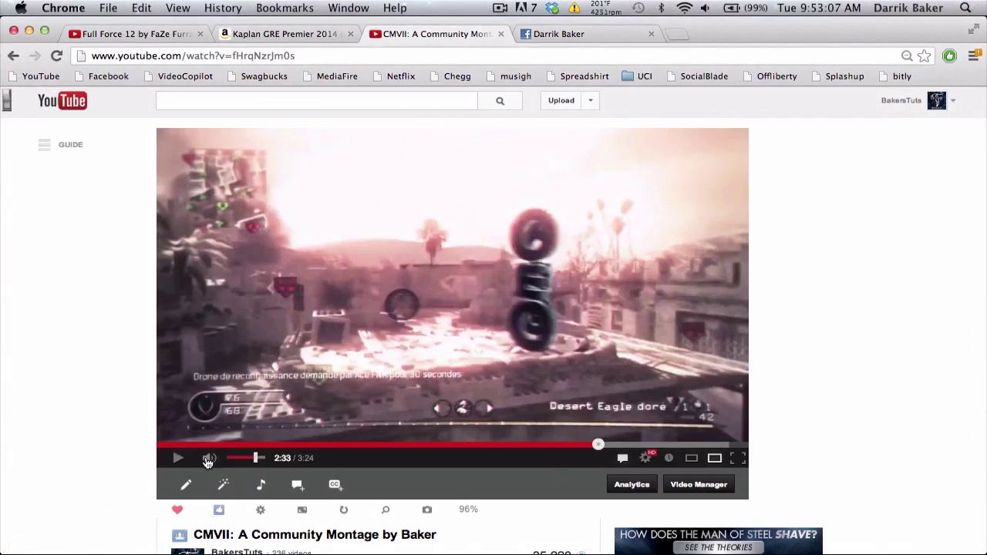
Play the CMVII community montage on YouTube, seek back, and pause around 1:30.
{"action": "left_click", "coordinate": [572, 429]}
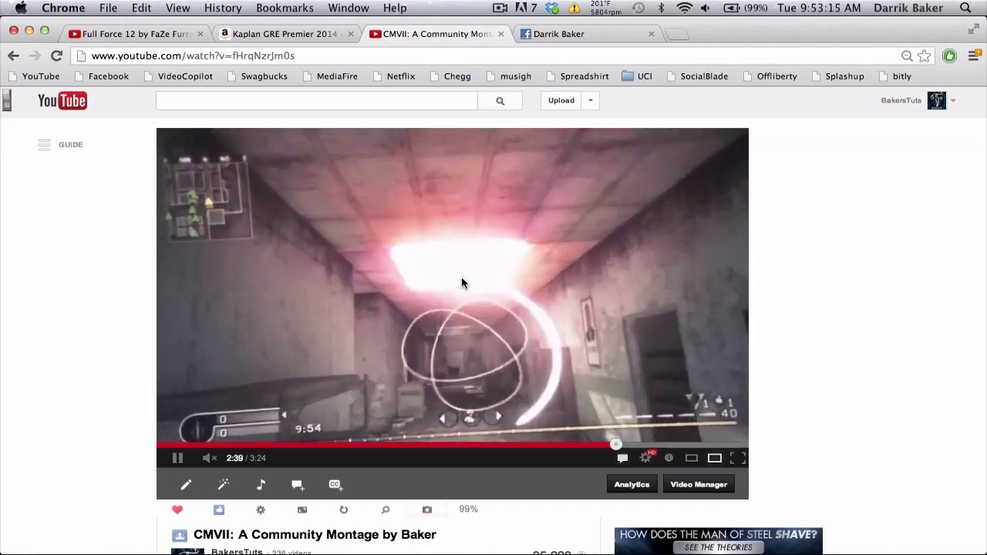
{"action": "left_click", "coordinate": [609, 445]}
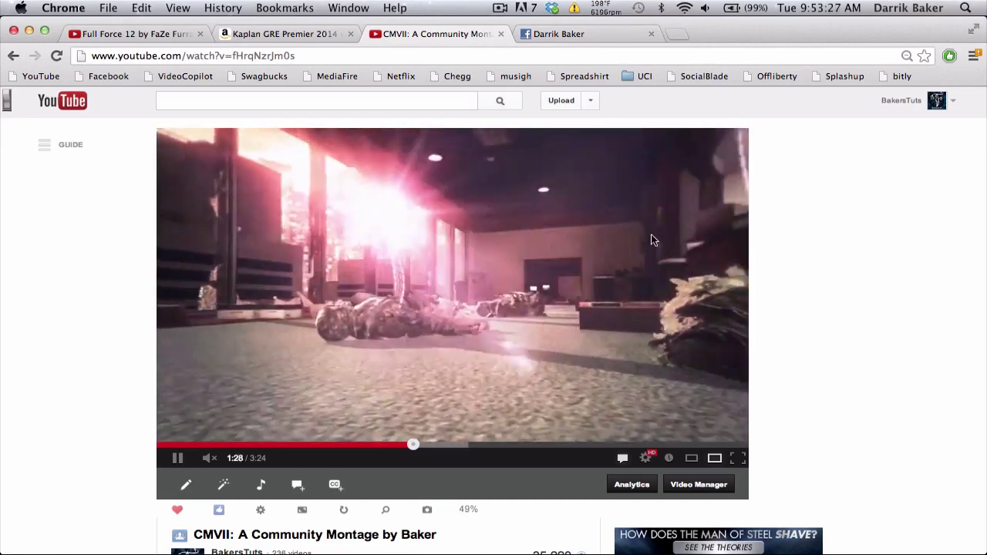
{"action": "scroll", "coordinate": [651, 241], "scroll_direction": "down", "scroll_amount": 8}
{"action": "scroll", "coordinate": [625, 246], "scroll_direction": "up", "scroll_amount": 8}
{"action": "left_click", "coordinate": [542, 276]}
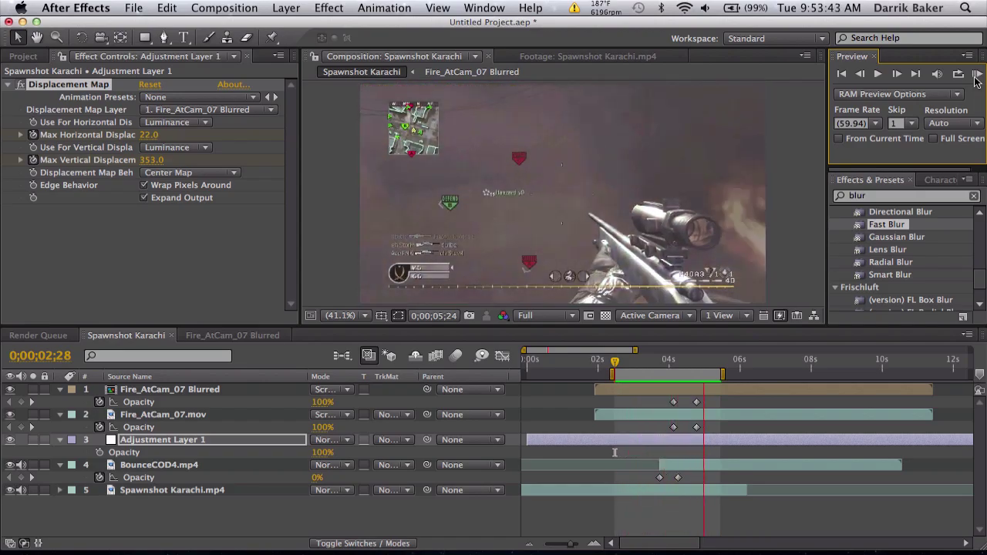
Stop the preview and inspect the transition at 3;41 and 3;24 in Spawnshot Karachi.
{"action": "left_click", "coordinate": [976, 74]}
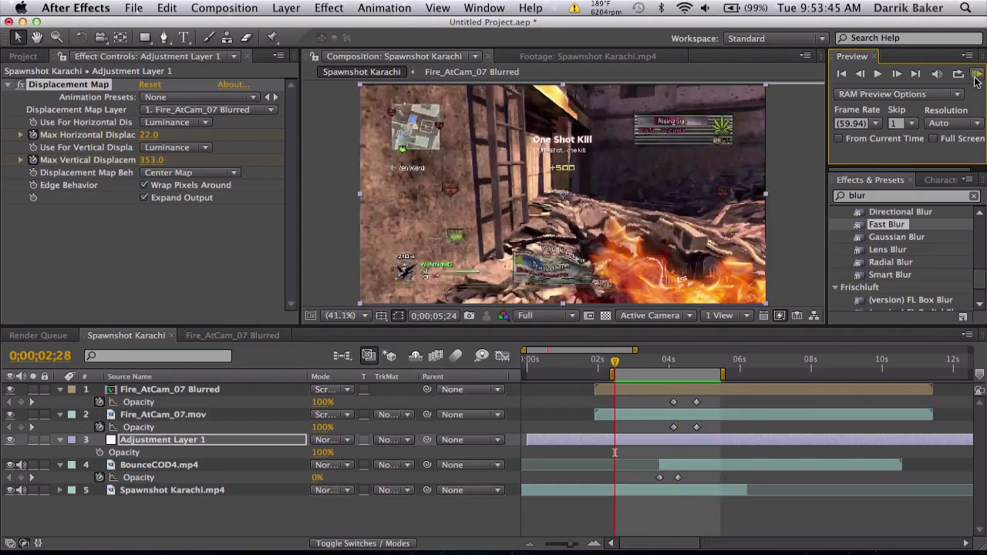
{"action": "left_click", "coordinate": [215, 335]}
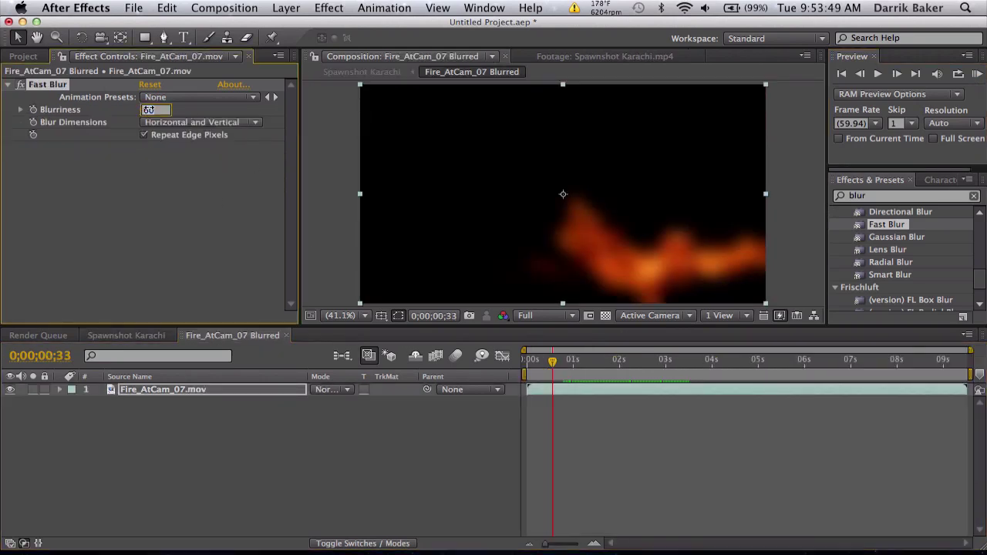
{"action": "left_click", "coordinate": [136, 336]}
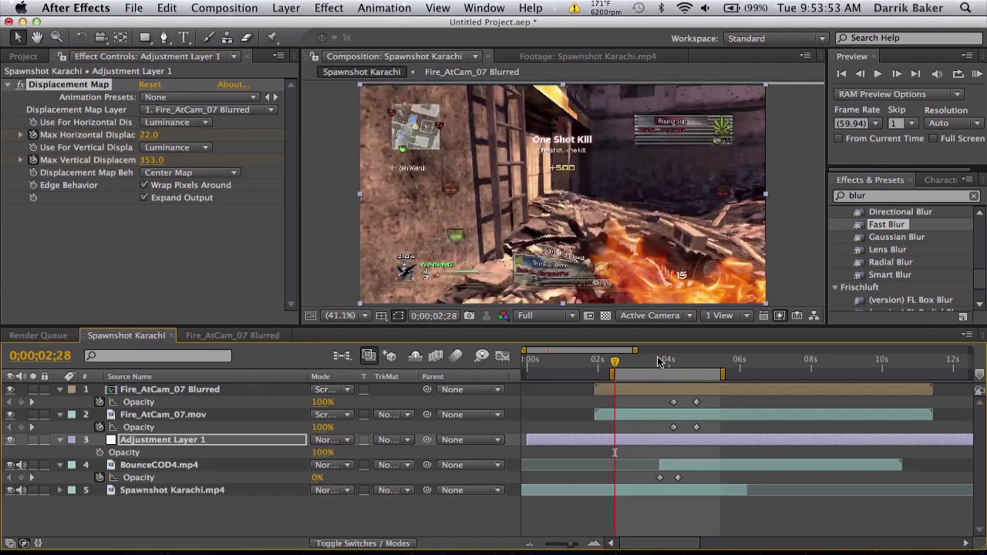
{"action": "left_click", "coordinate": [660, 362]}
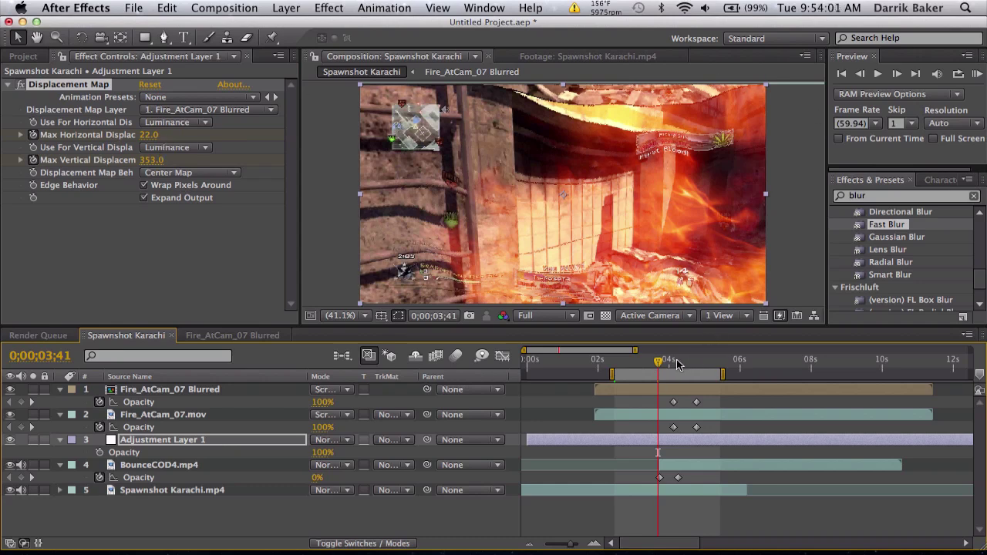
{"action": "left_click", "coordinate": [646, 364]}
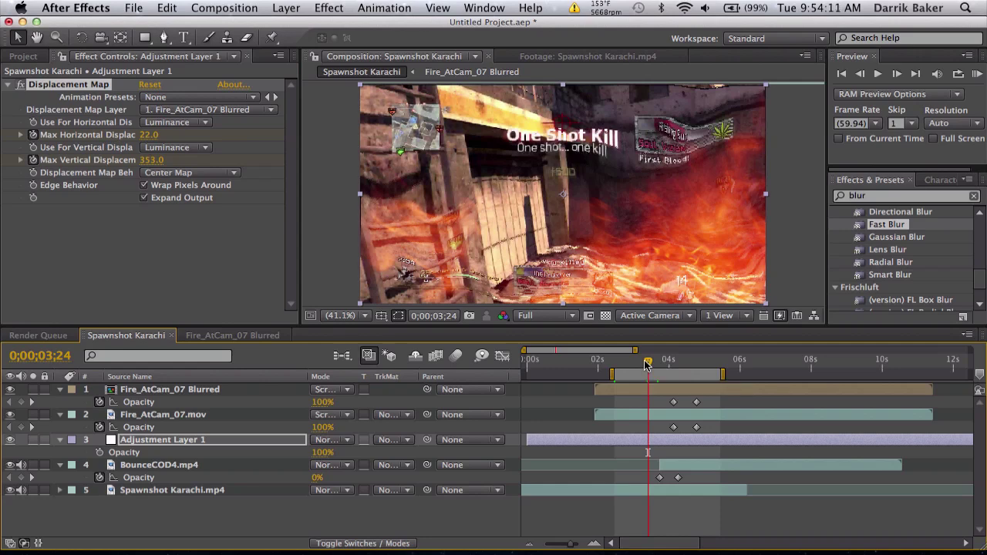
{"action": "key", "text": "ctrl+Left"}
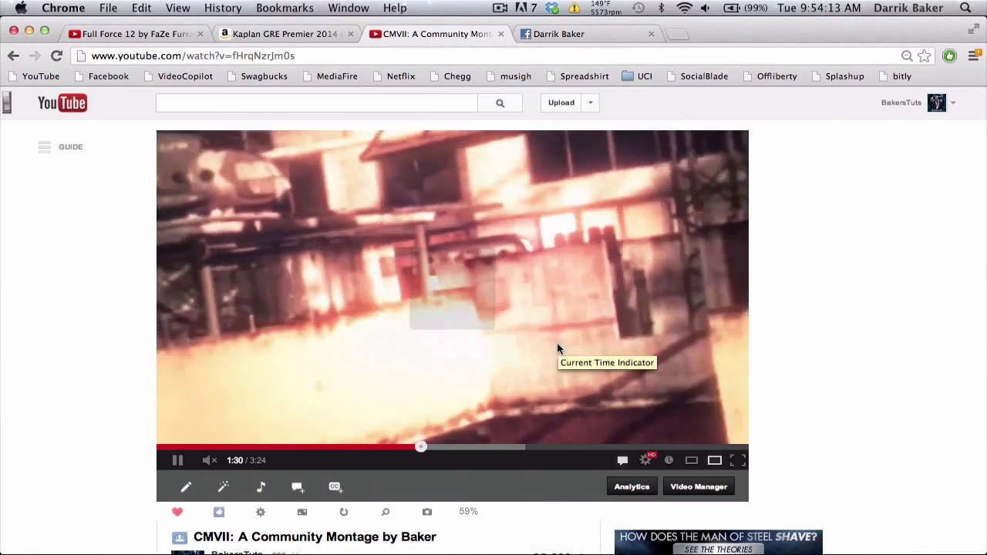